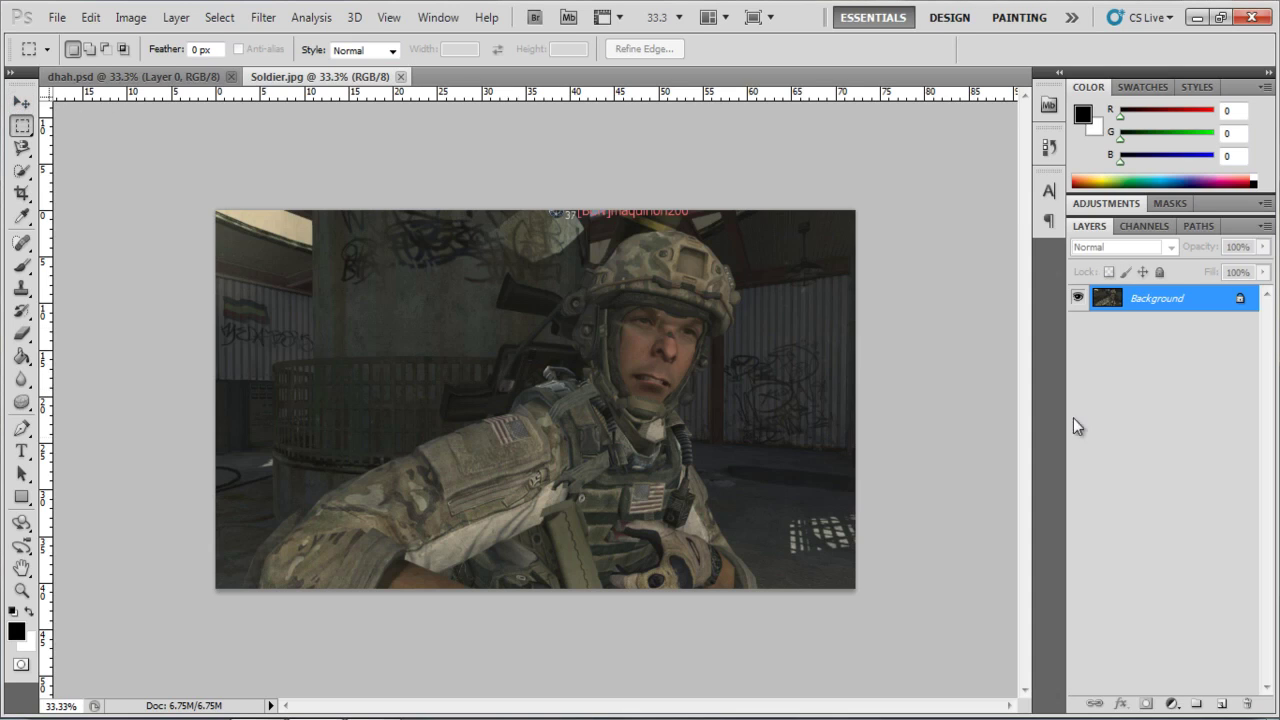
Convert Soldier.jpg's locked Background into an editable Layer 0.
{"action": "key", "text": "v"}
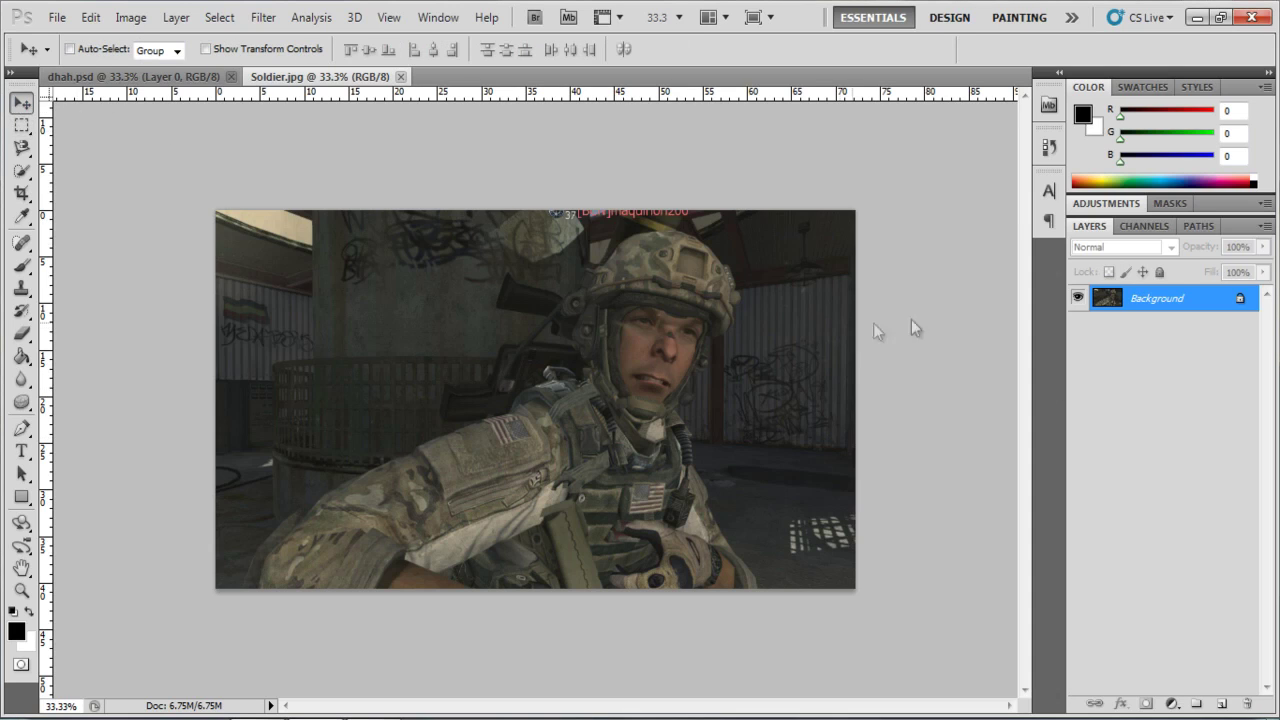
{"action": "double_click", "coordinate": [1157, 300]}
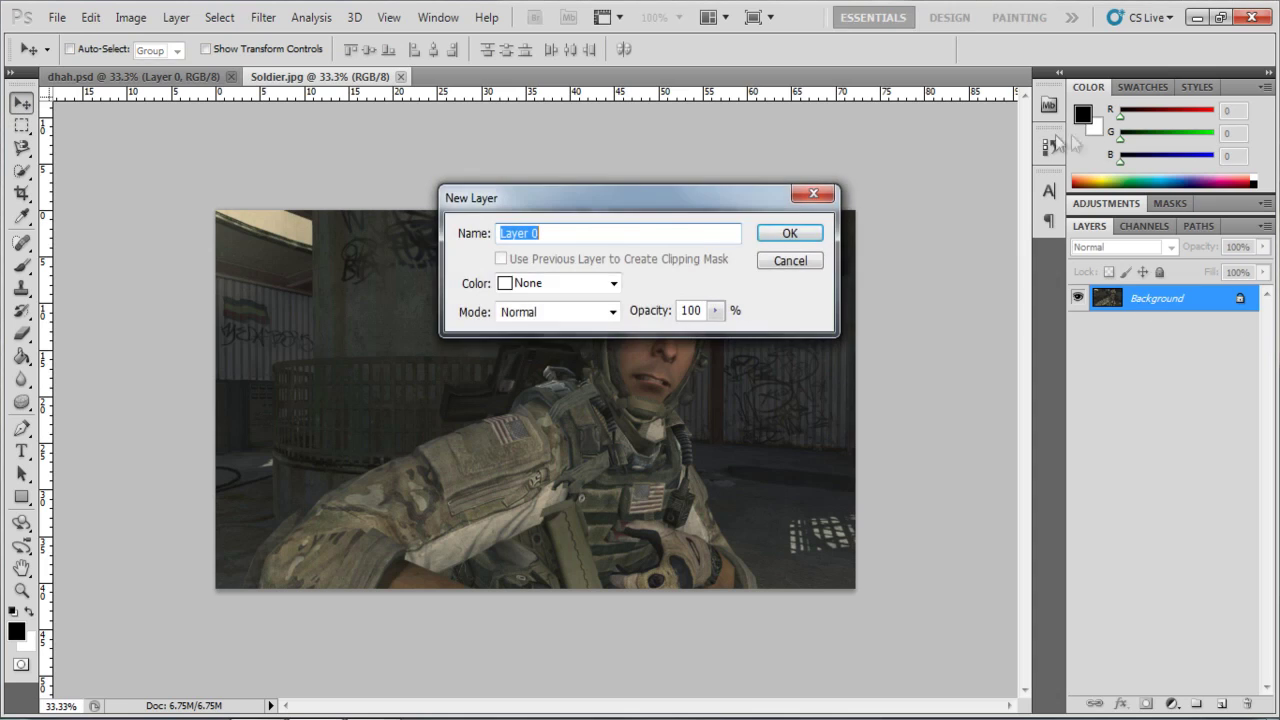
{"action": "left_click", "coordinate": [789, 232]}
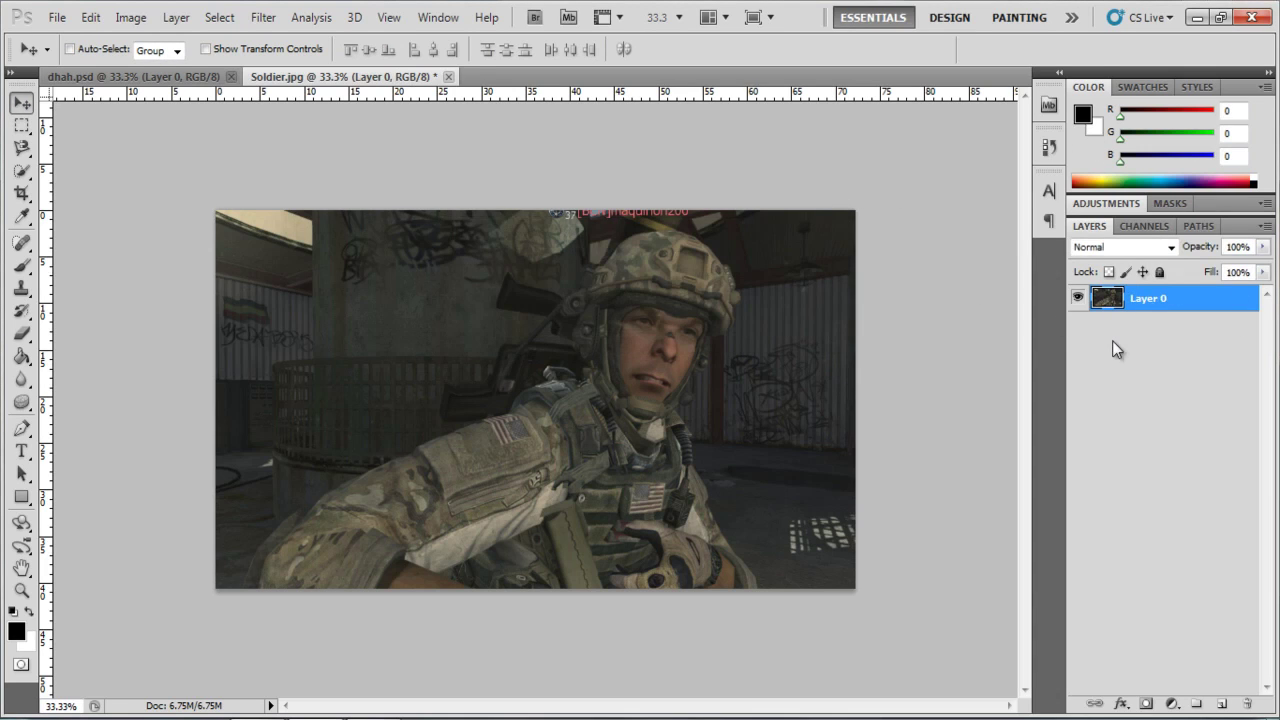
{"action": "left_click", "coordinate": [22, 428]}
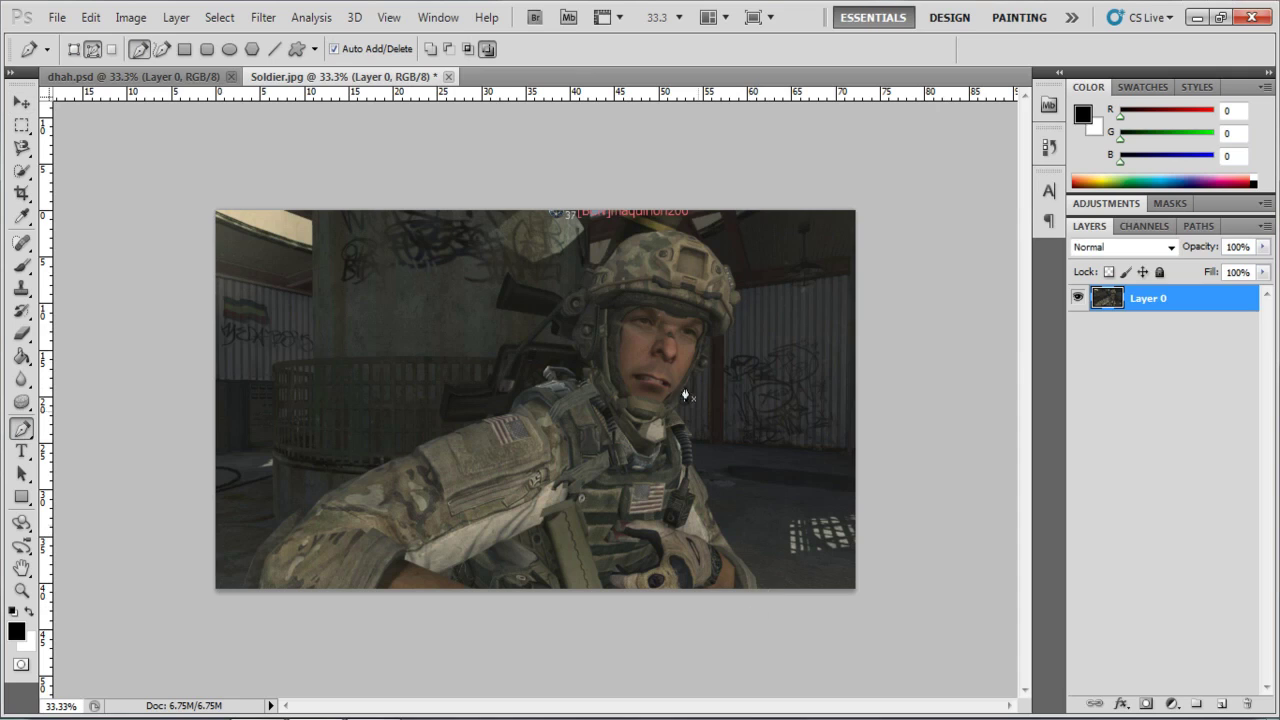
Compare with dhah.psd by hiding and showing its Layer 1 twice.
{"action": "left_click", "coordinate": [134, 78]}
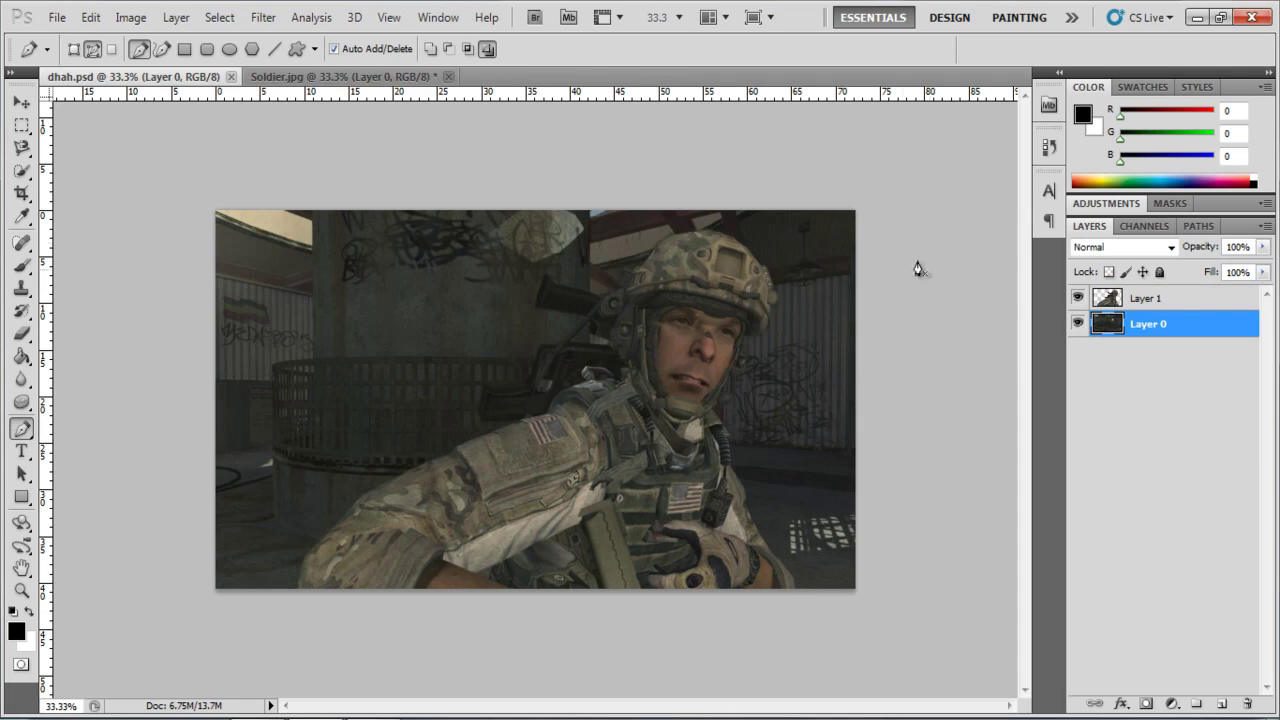
{"action": "left_click", "coordinate": [1078, 298]}
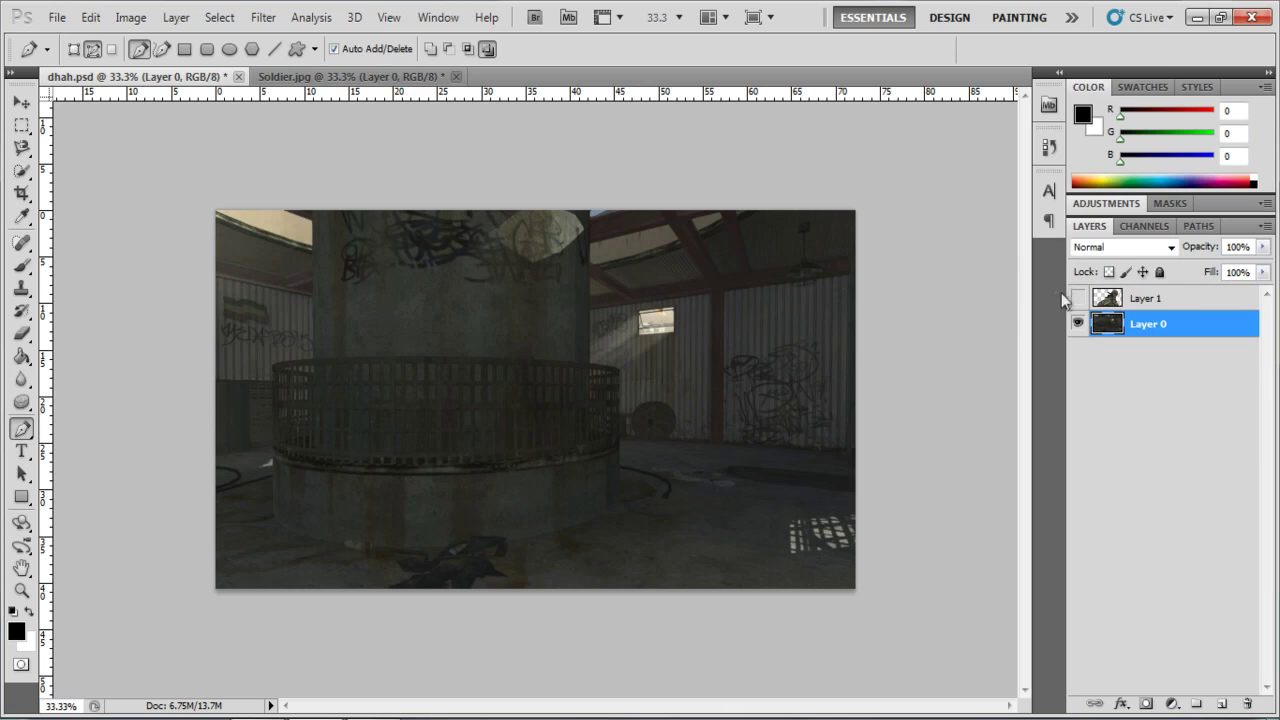
{"action": "left_click", "coordinate": [1078, 298]}
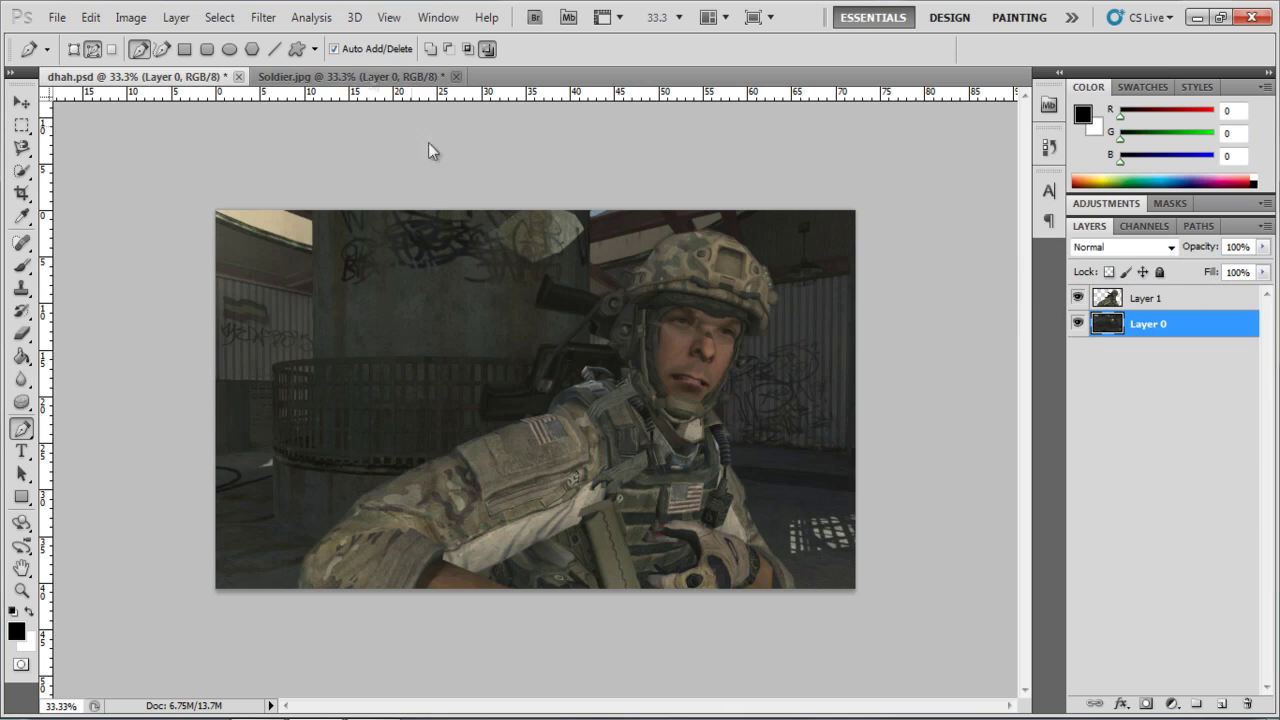
{"action": "left_click", "coordinate": [369, 74]}
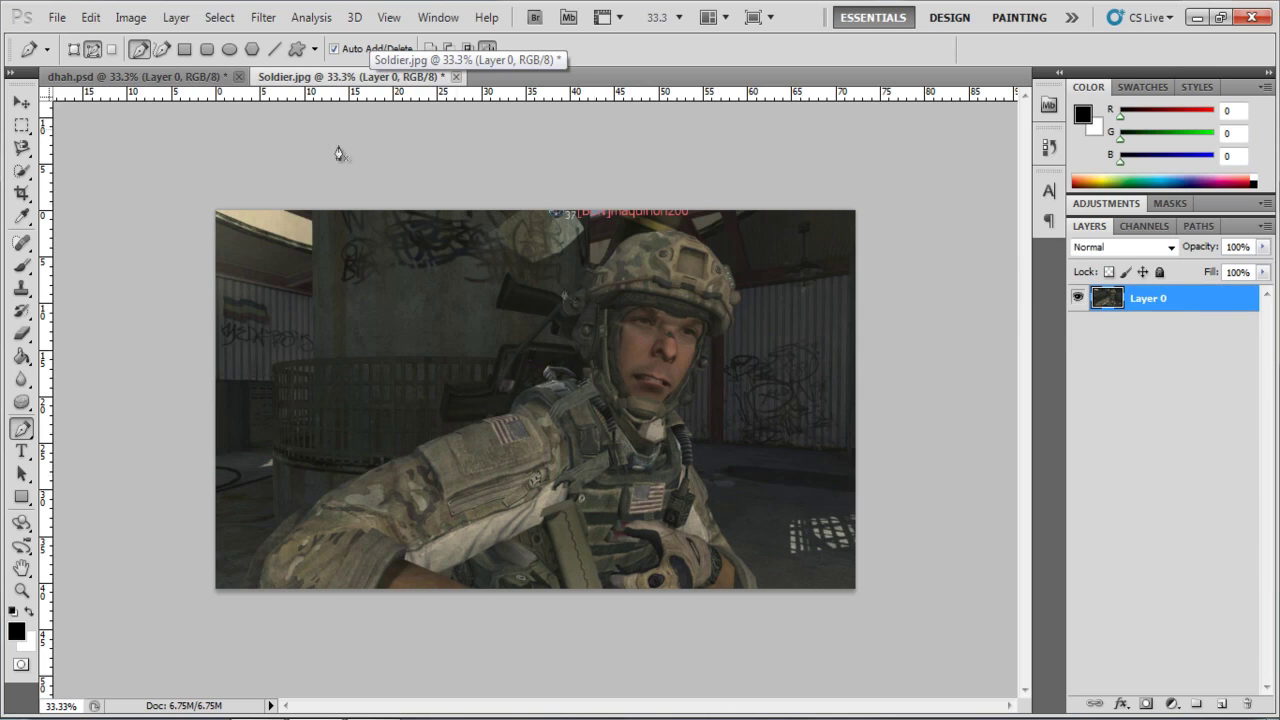
{"action": "left_click", "coordinate": [192, 77]}
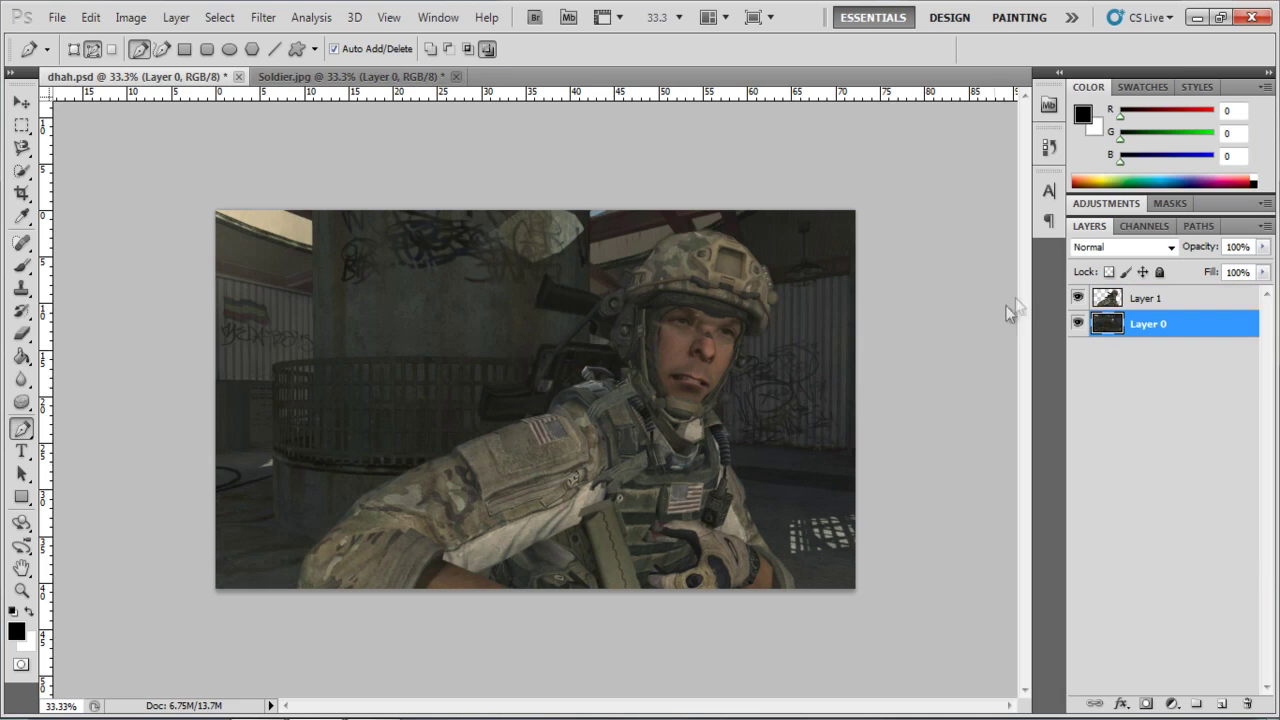
{"action": "left_click", "coordinate": [1078, 298]}
{"action": "left_click", "coordinate": [1078, 298]}
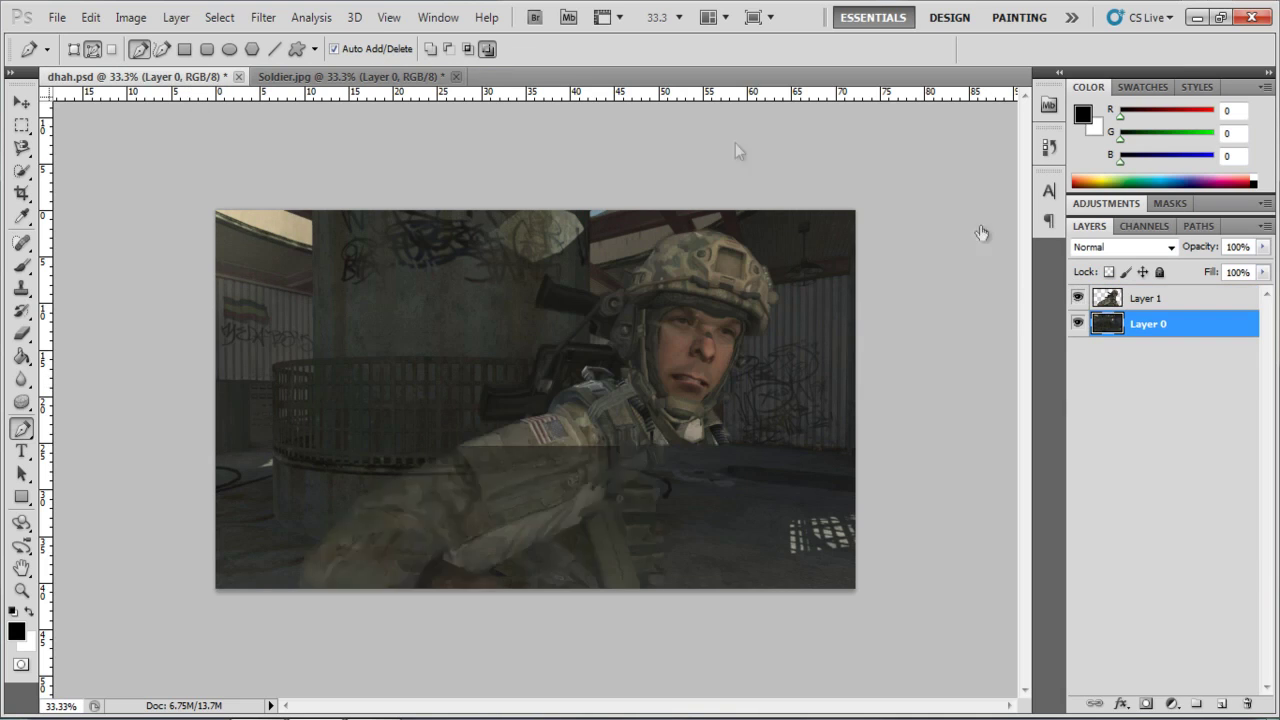
{"action": "left_click", "coordinate": [390, 77]}
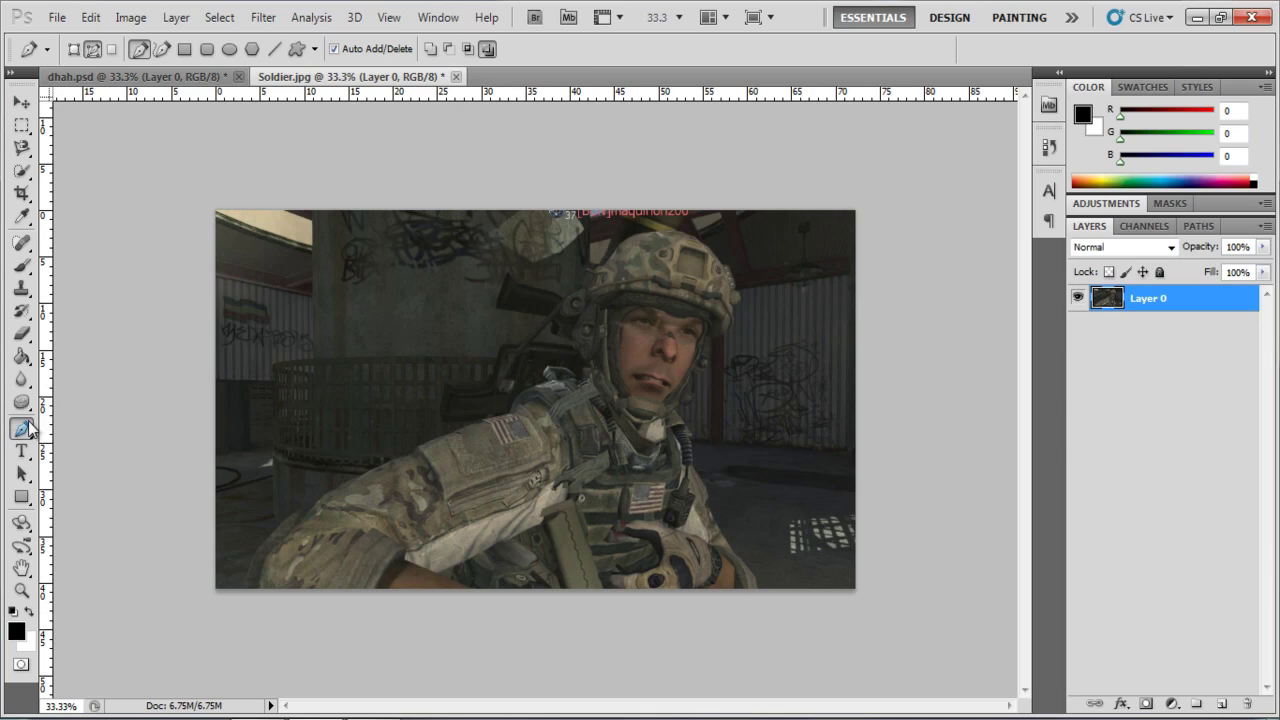
Trace a closed Pen path around the soldier, running it below the image's bottom edge.
{"action": "left_click", "coordinate": [758, 582]}
{"action": "left_click", "coordinate": [736, 550]}
{"action": "left_click", "coordinate": [711, 497]}
{"action": "left_click", "coordinate": [704, 398]}
{"action": "left_click", "coordinate": [721, 354]}
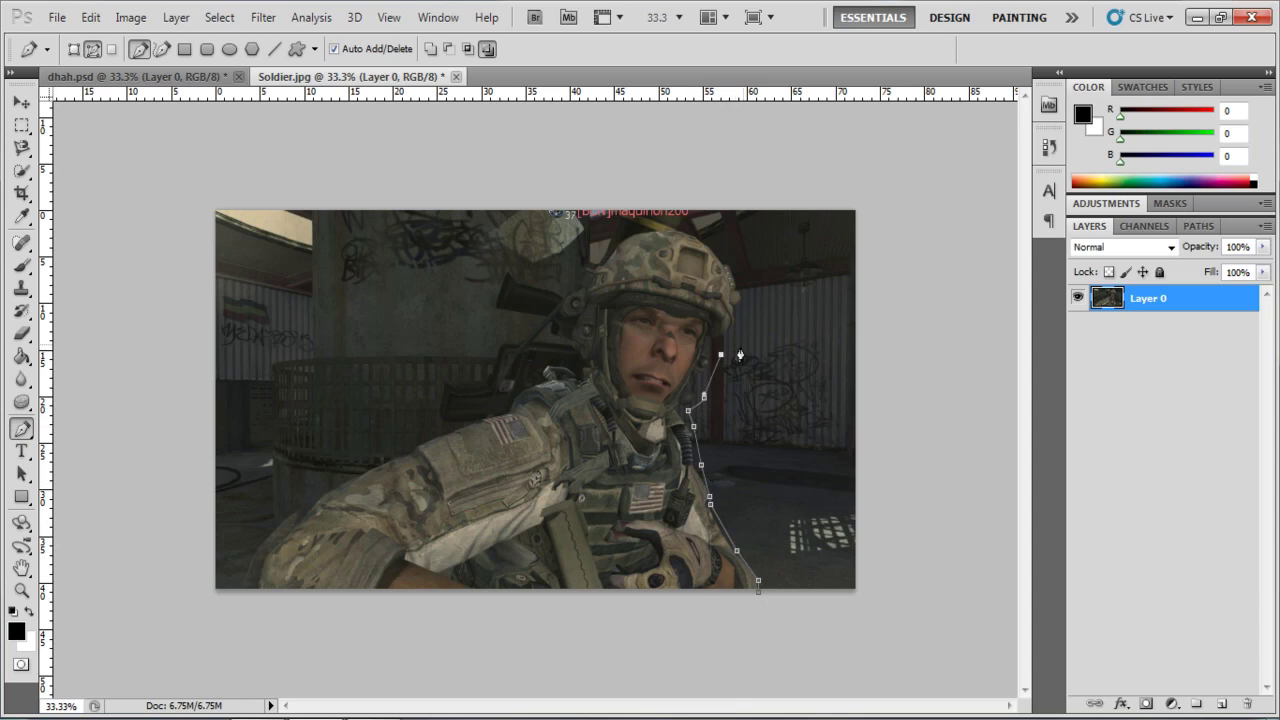
{"action": "left_click", "coordinate": [751, 339]}
{"action": "right_click", "coordinate": [712, 356]}
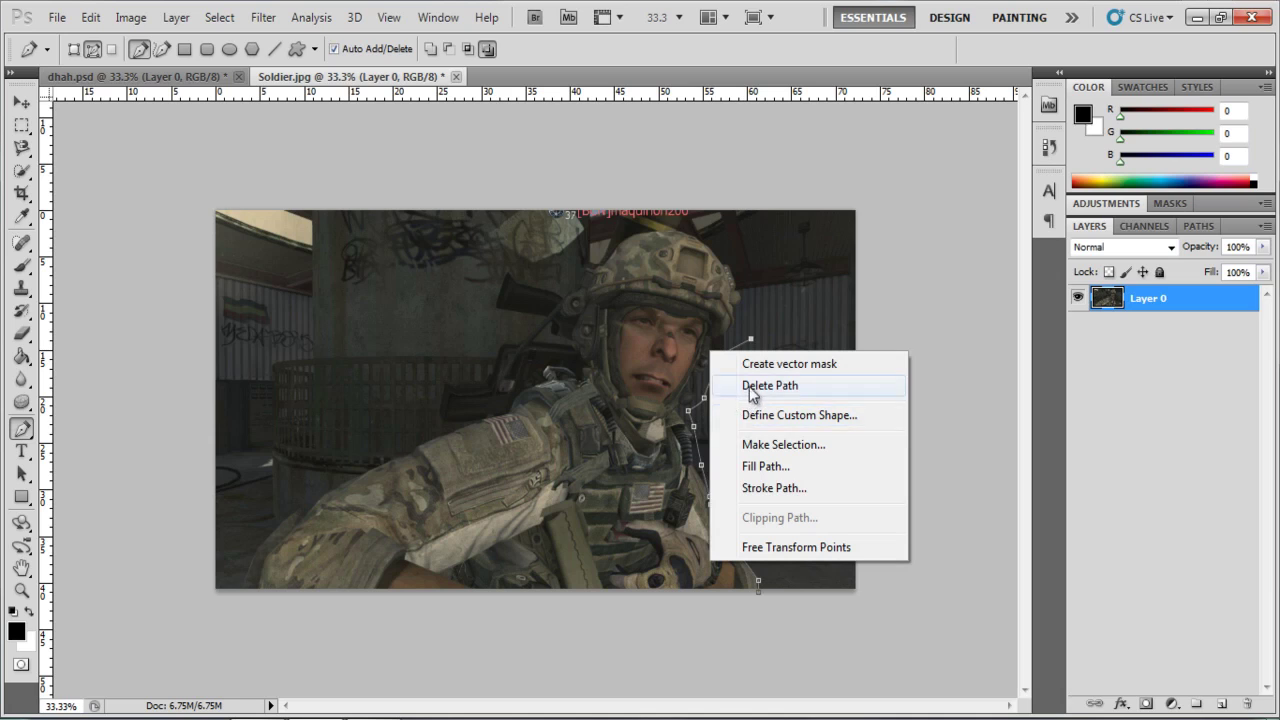
{"action": "left_click", "coordinate": [759, 340]}
{"action": "left_click", "coordinate": [762, 279]}
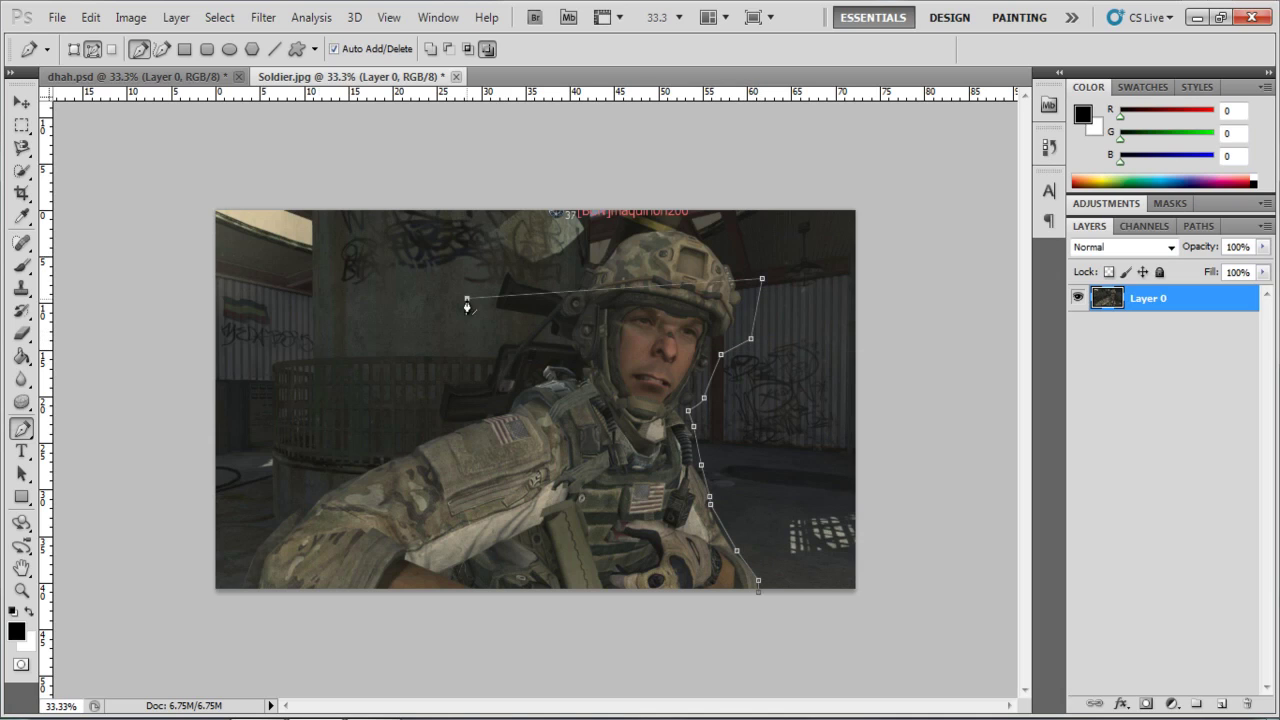
{"action": "left_click", "coordinate": [232, 531]}
{"action": "left_click", "coordinate": [221, 630]}
{"action": "left_click", "coordinate": [683, 628]}
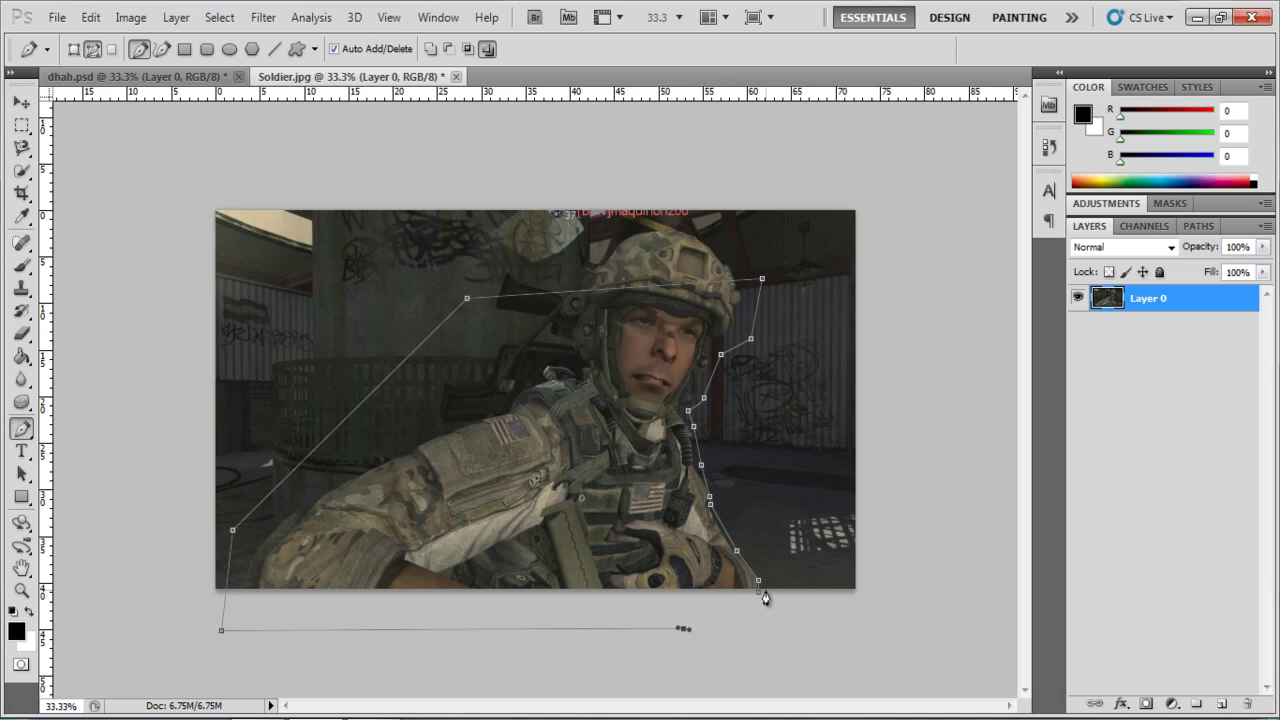
{"action": "left_click", "coordinate": [759, 592]}
Turn the path into a selection and copy the soldier onto a new Layer 1.
{"action": "right_click", "coordinate": [702, 503]}
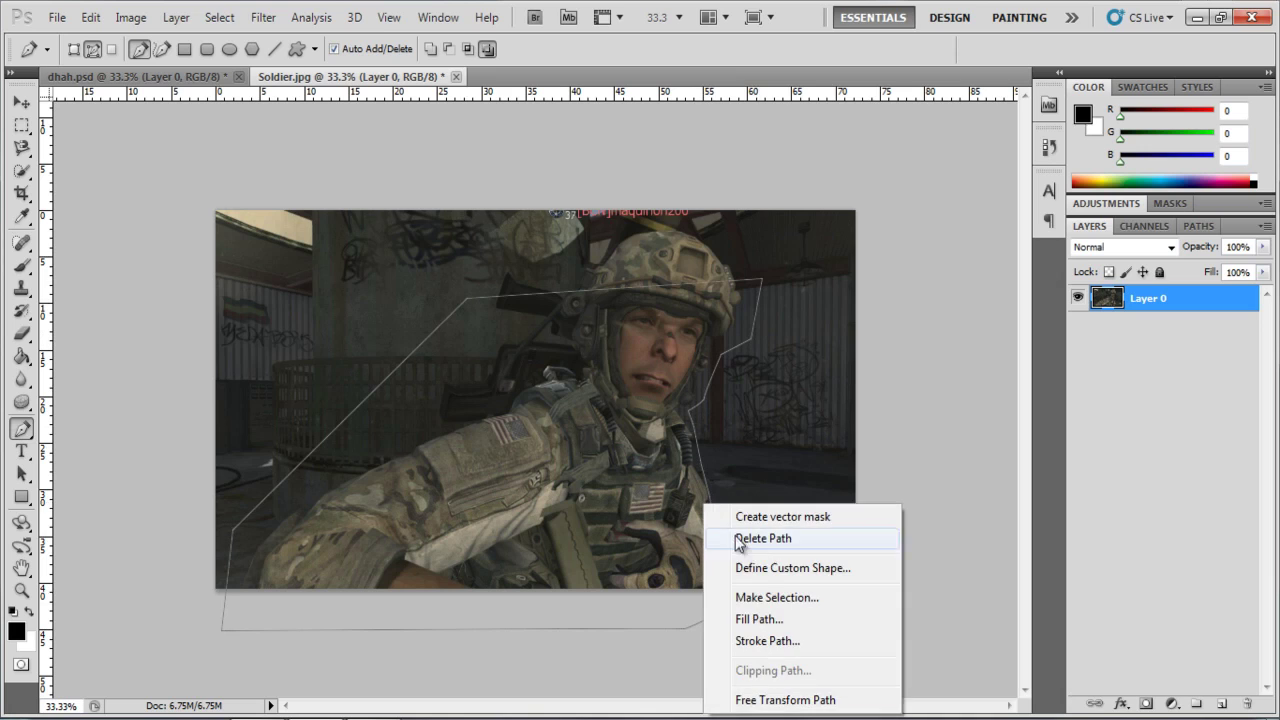
{"action": "left_click", "coordinate": [766, 597]}
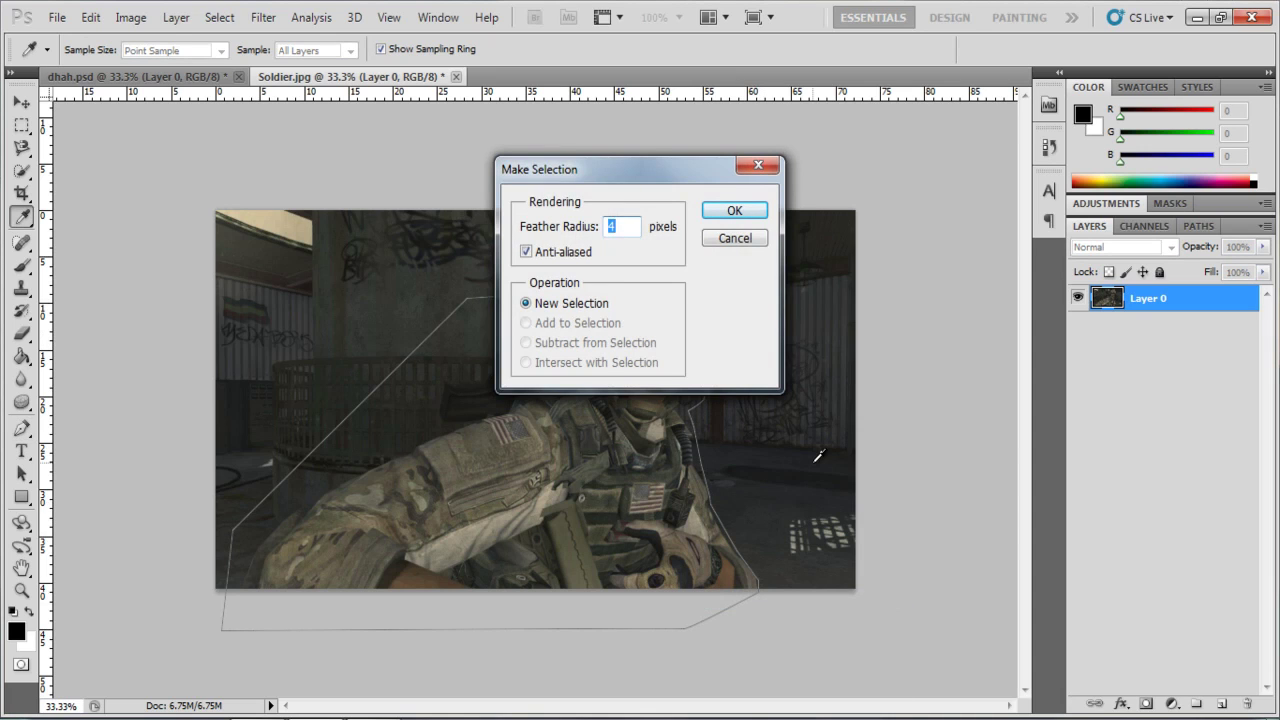
{"action": "key", "text": "Return"}
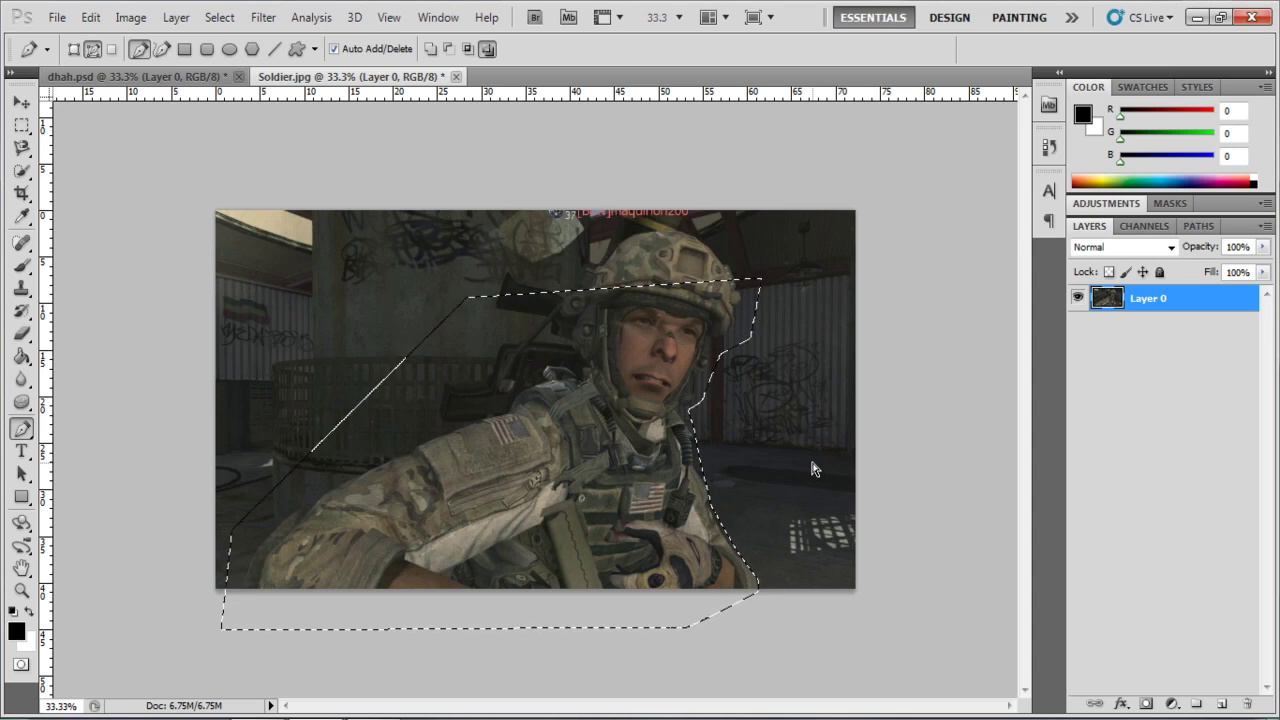
{"action": "key", "text": "ctrl+j"}
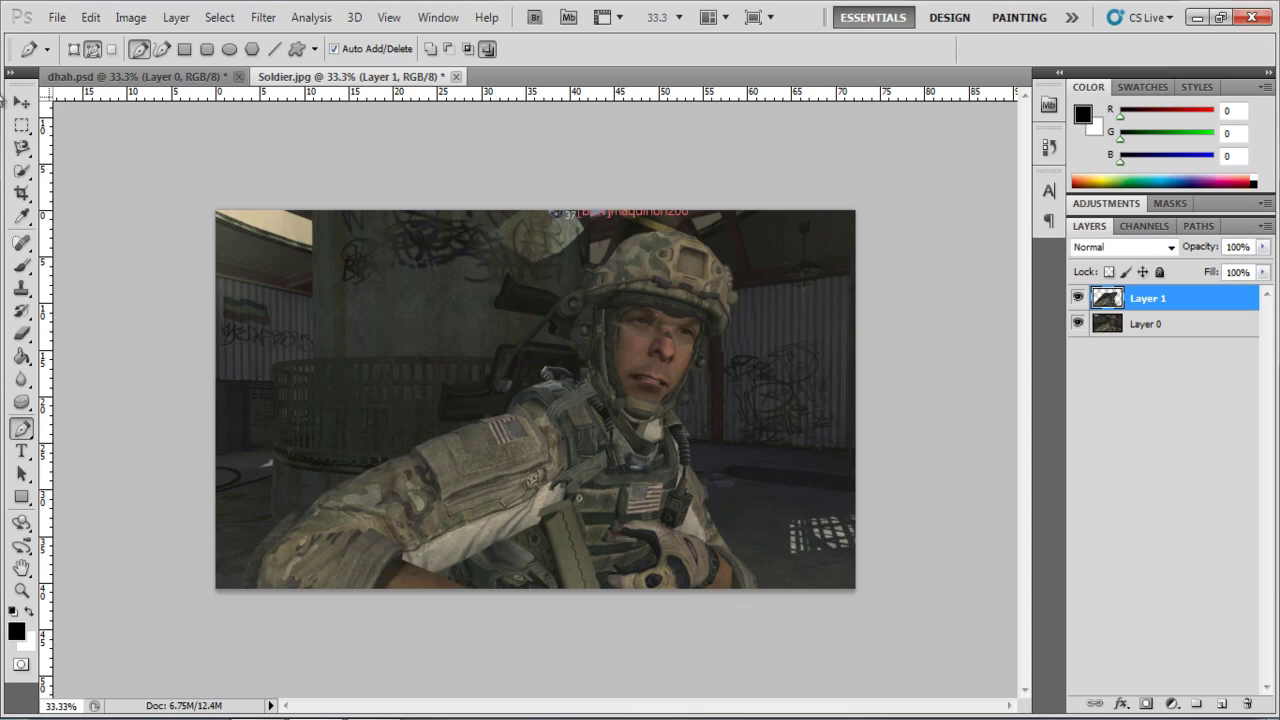
{"action": "left_click", "coordinate": [21, 102]}
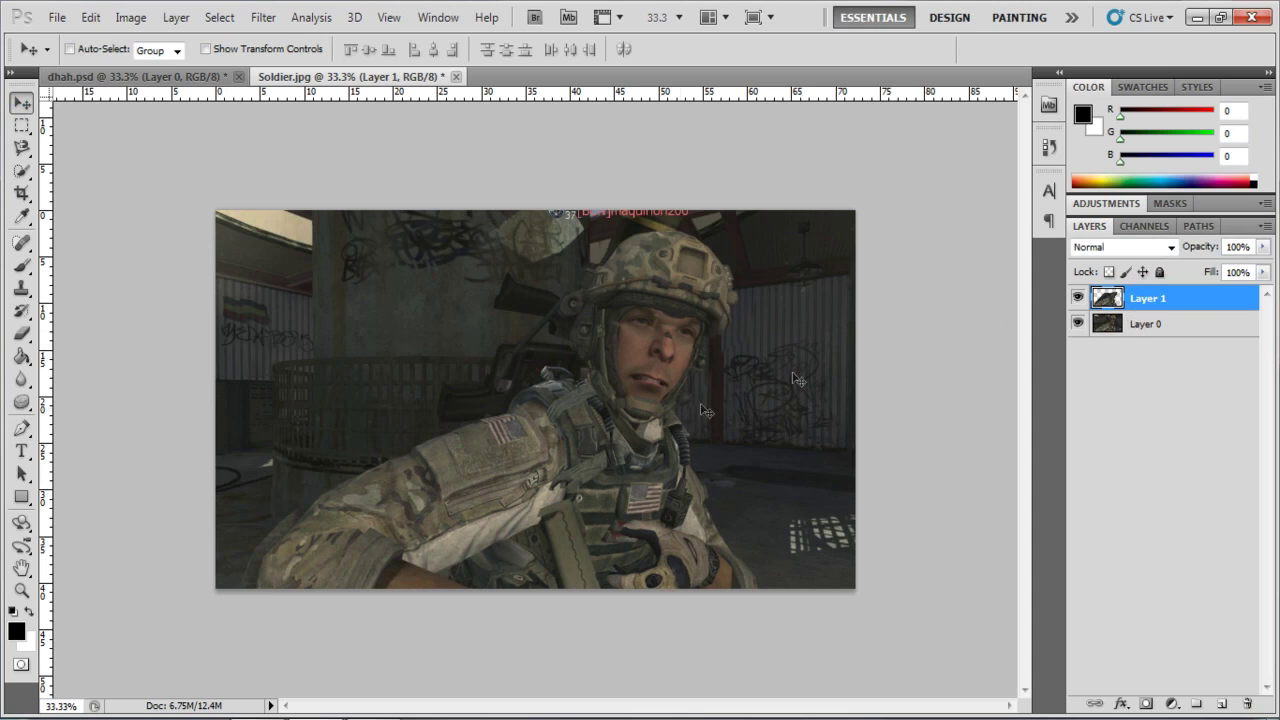
Drag the cut-out soldier into dhah.psd, check it, and delete the extra Layer 2.
{"action": "left_click_drag", "start_coordinate": [627, 447], "coordinate": [660, 403]}
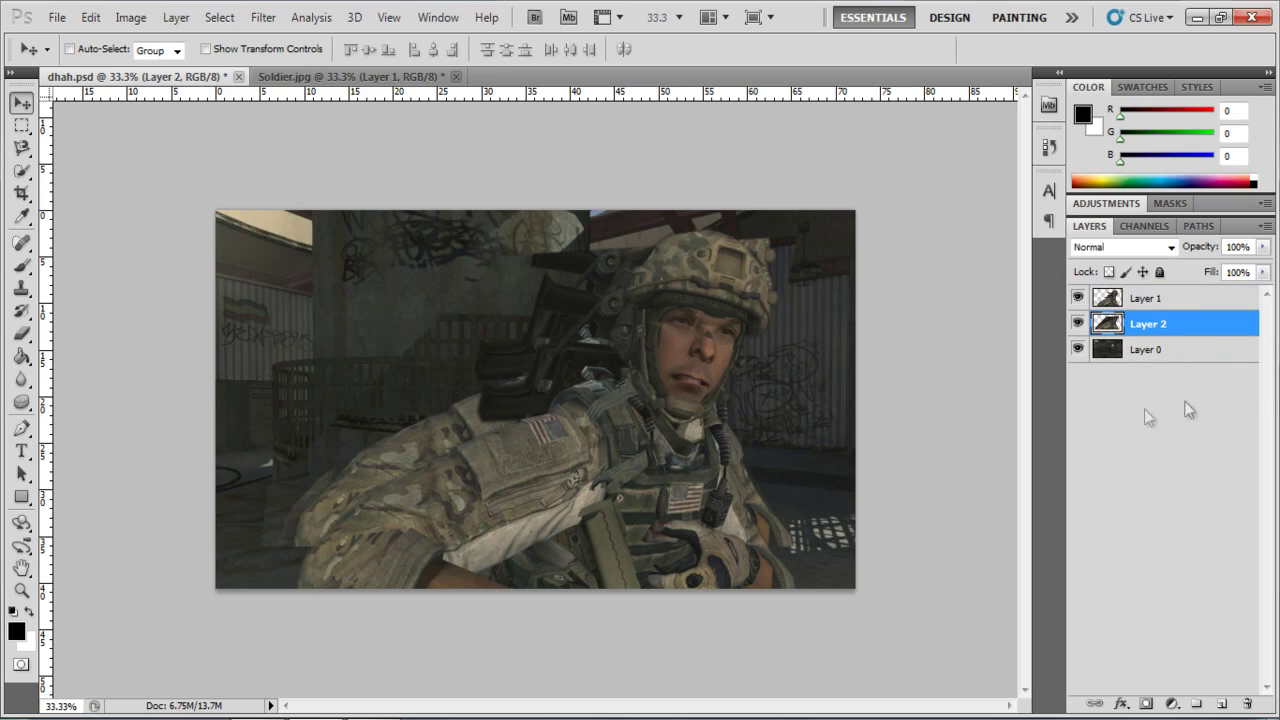
{"action": "left_click", "coordinate": [1075, 299]}
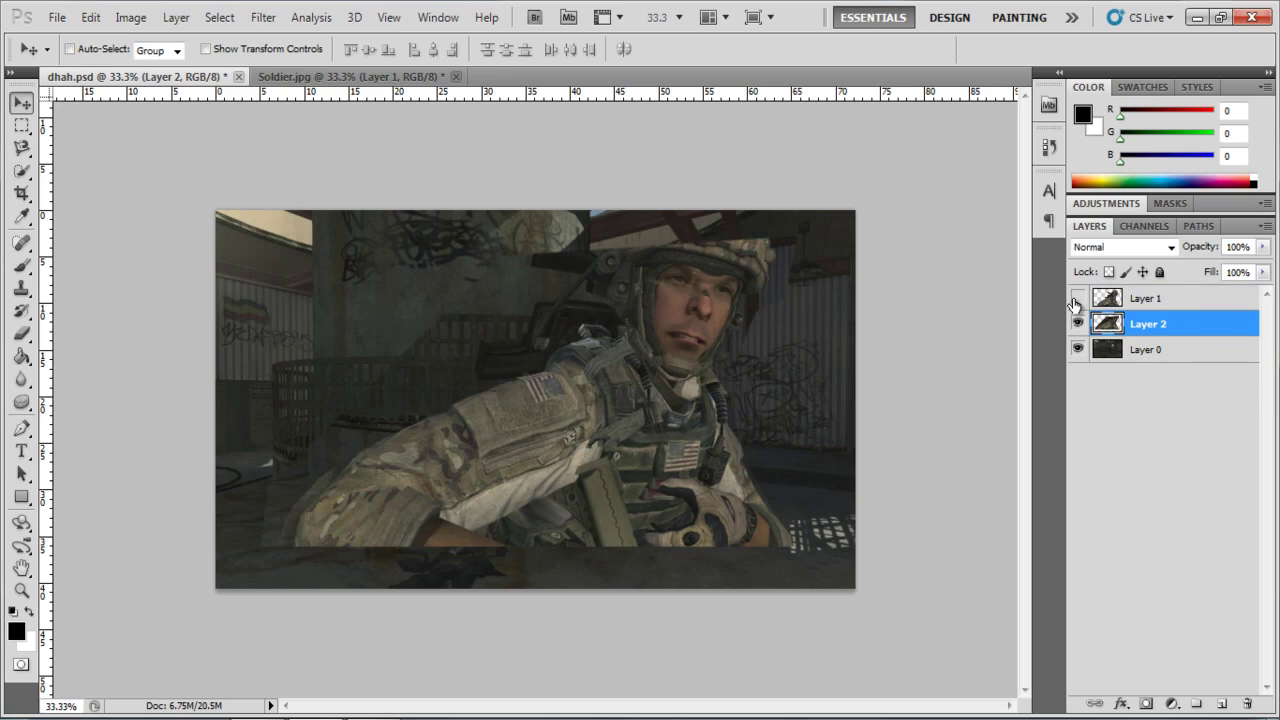
{"action": "left_click", "coordinate": [1077, 298]}
{"action": "key", "text": "Delete"}
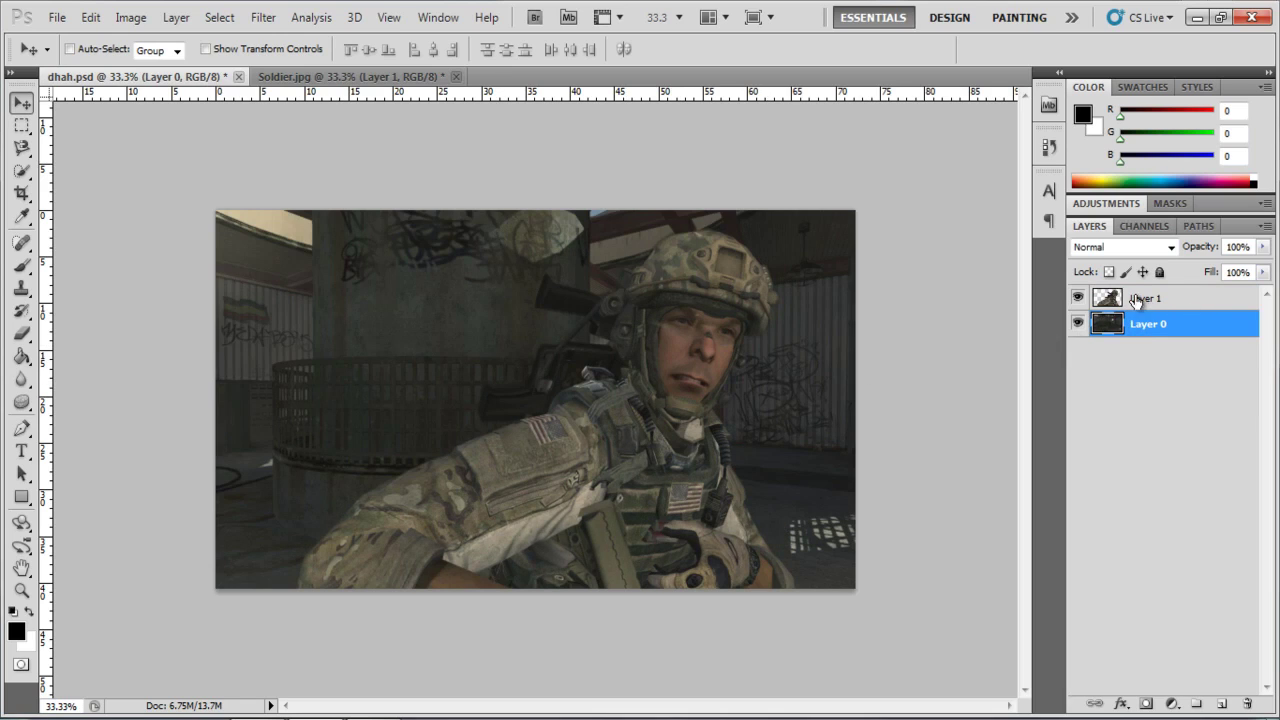
{"action": "left_click", "coordinate": [1120, 300]}
{"action": "left_click", "coordinate": [1159, 326]}
{"action": "left_click", "coordinate": [1145, 298]}
{"action": "left_click", "coordinate": [1147, 325]}
{"action": "left_click", "coordinate": [1145, 302]}
Look over the File menu, then switch to After Effects with an empty Untitled Project.
{"action": "left_click", "coordinate": [57, 18]}
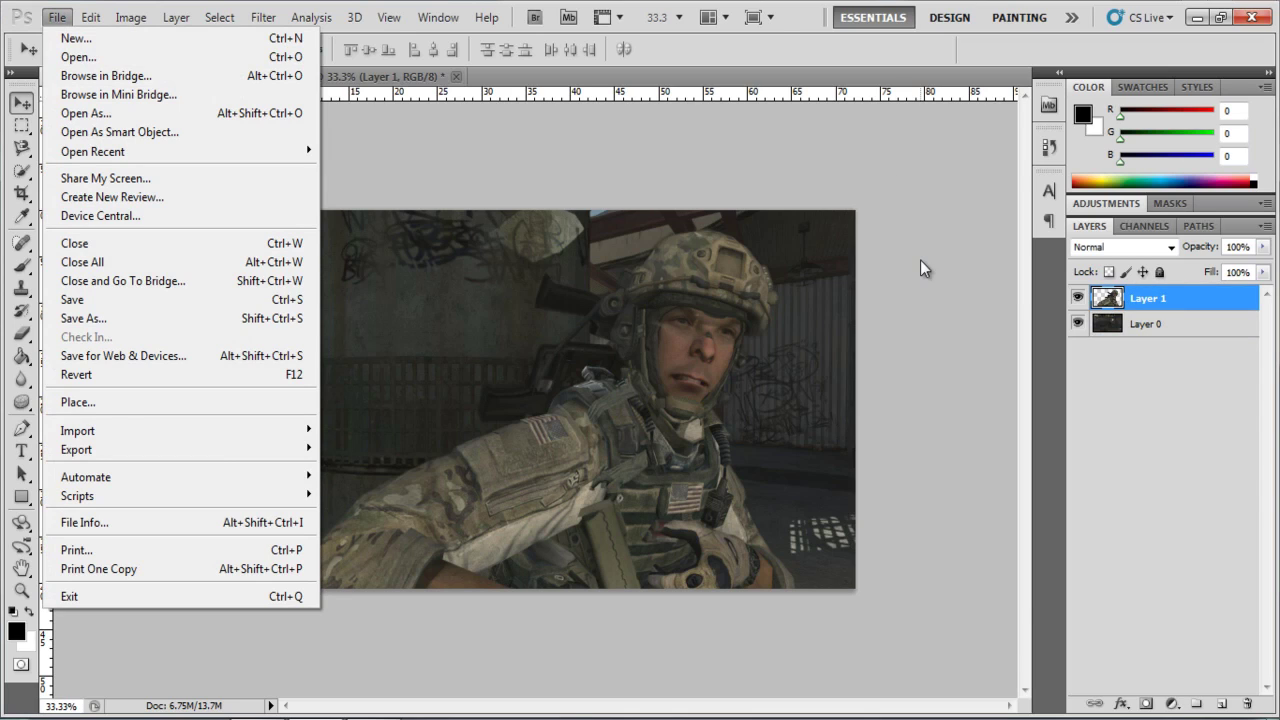
{"action": "left_click", "coordinate": [920, 318]}
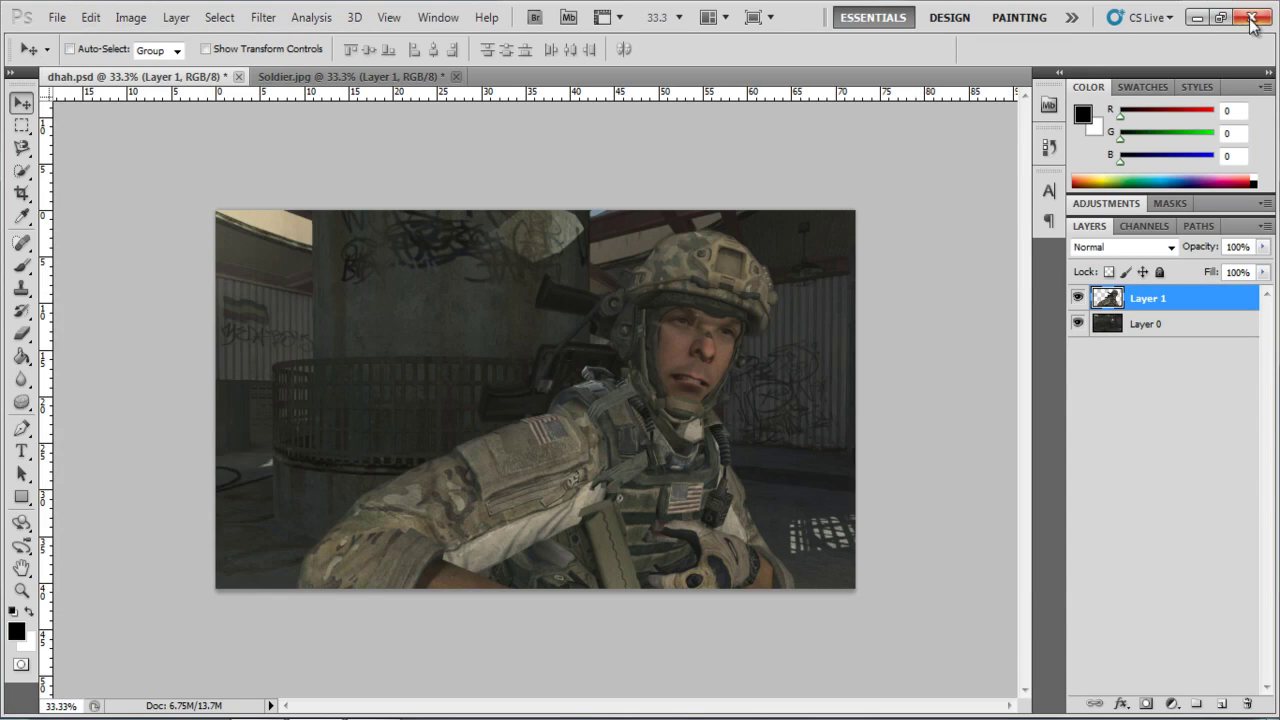
{"action": "left_click", "coordinate": [414, 717]}
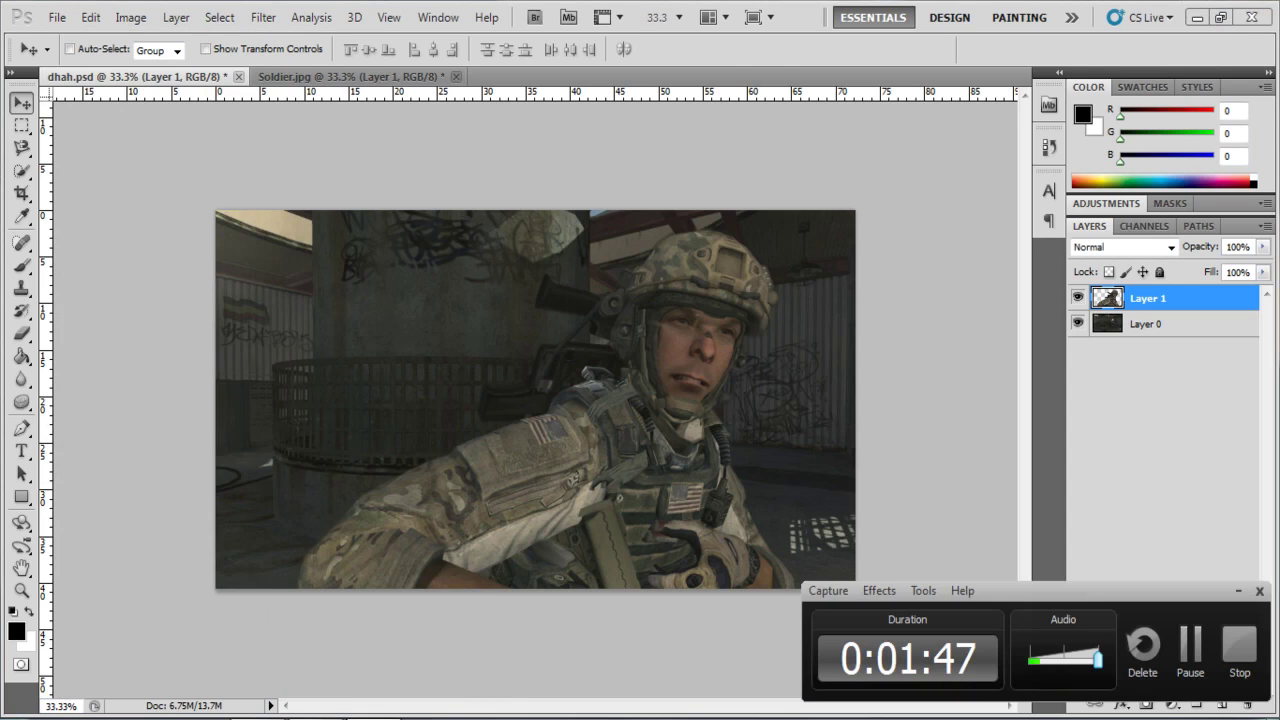
{"action": "left_click", "coordinate": [1191, 649]}
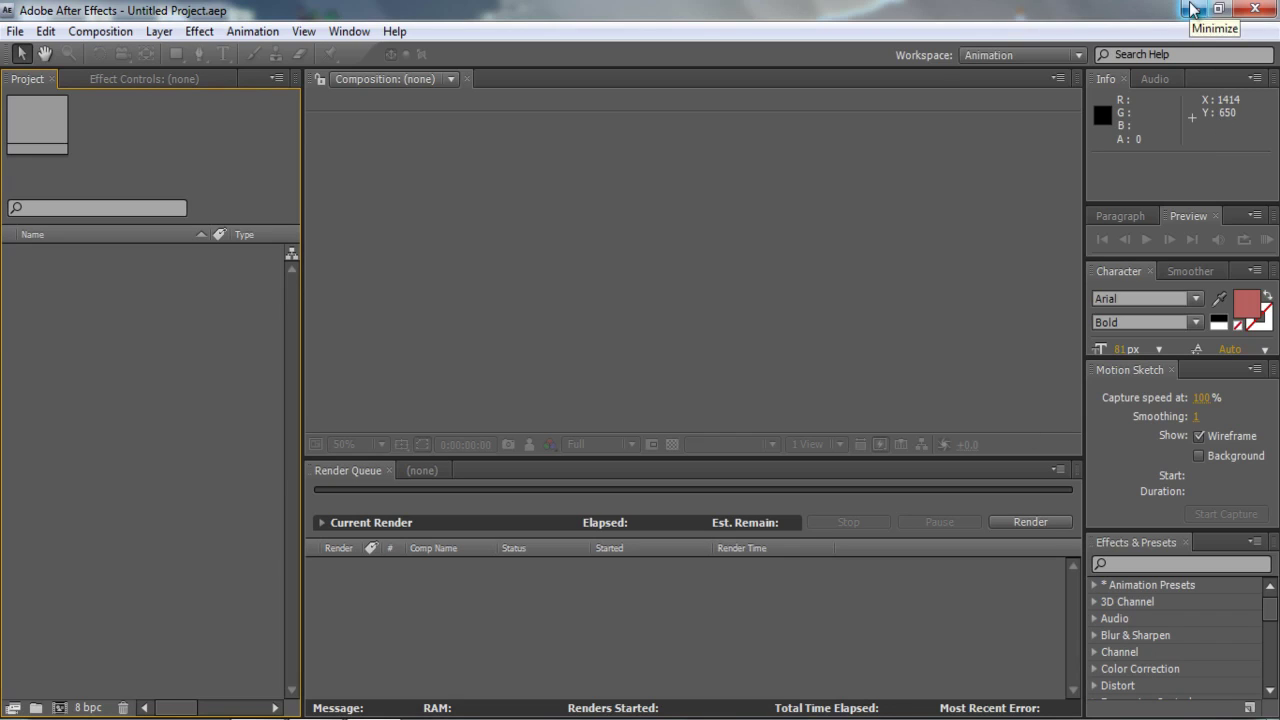
Choose dhah.psd for import with Import As set to Composition.
{"action": "left_click", "coordinate": [15, 31]}
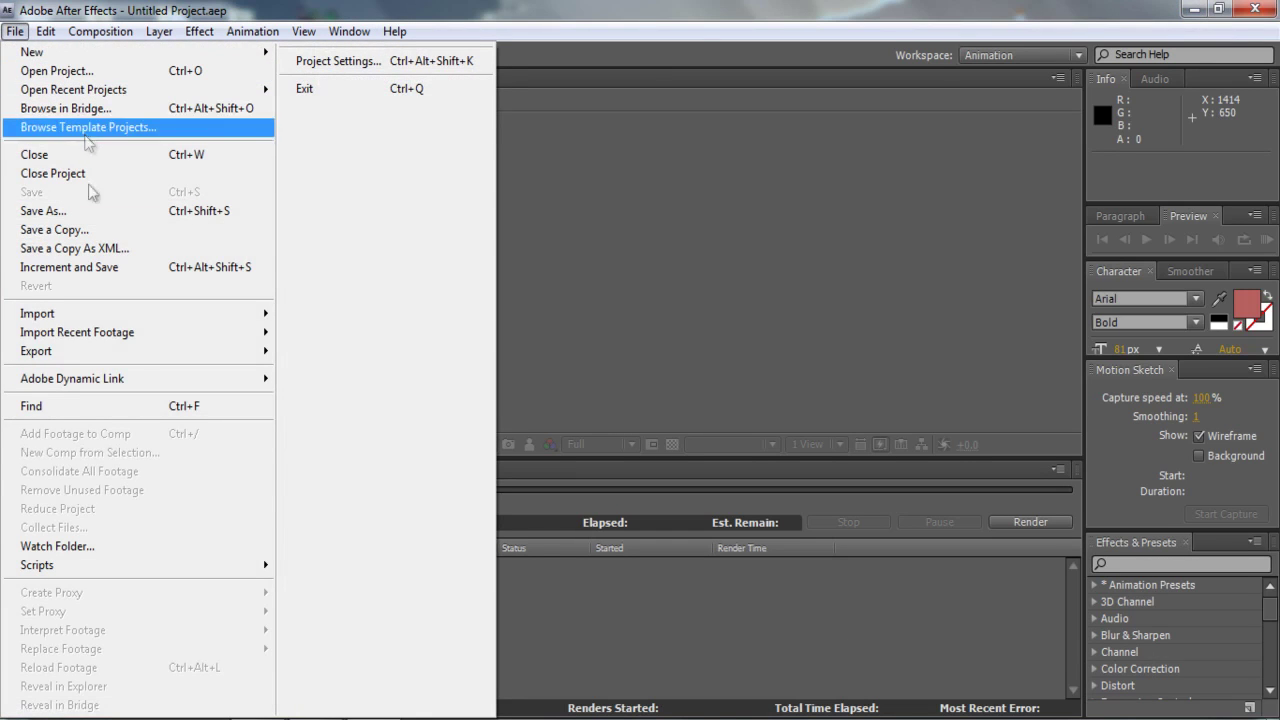
{"action": "mouse_move", "coordinate": [108, 316]}
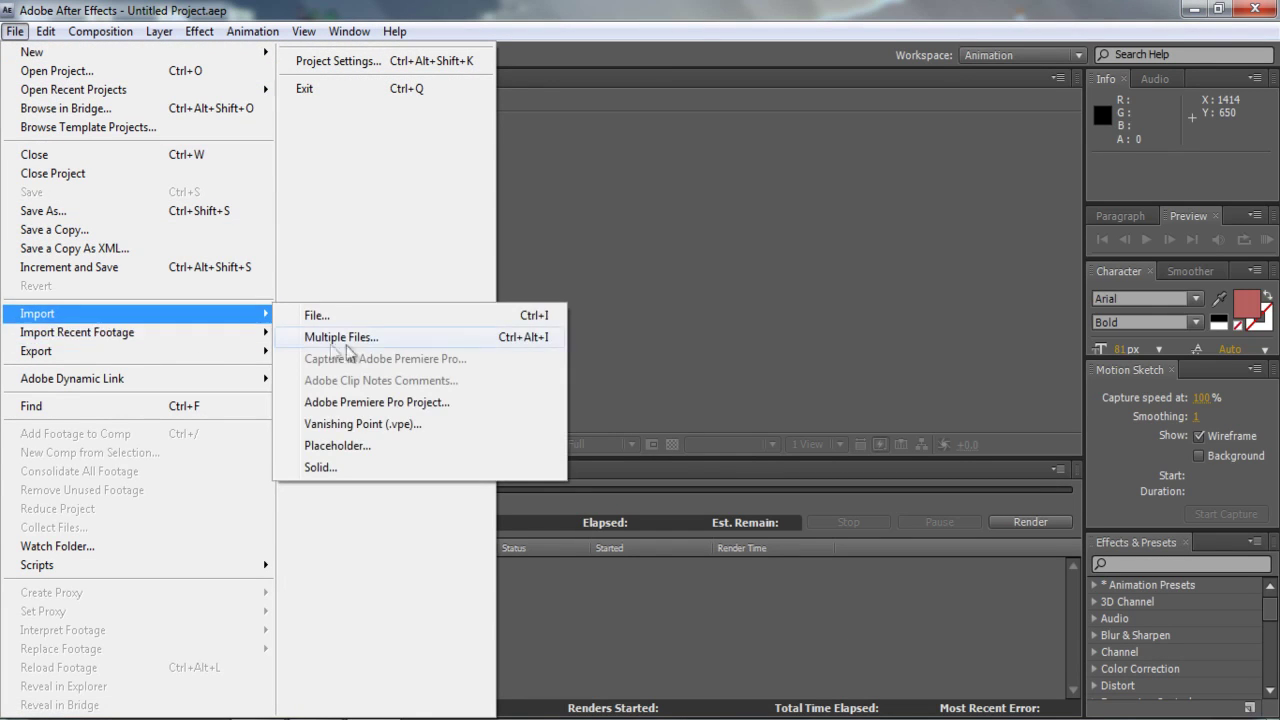
{"action": "left_click", "coordinate": [352, 316]}
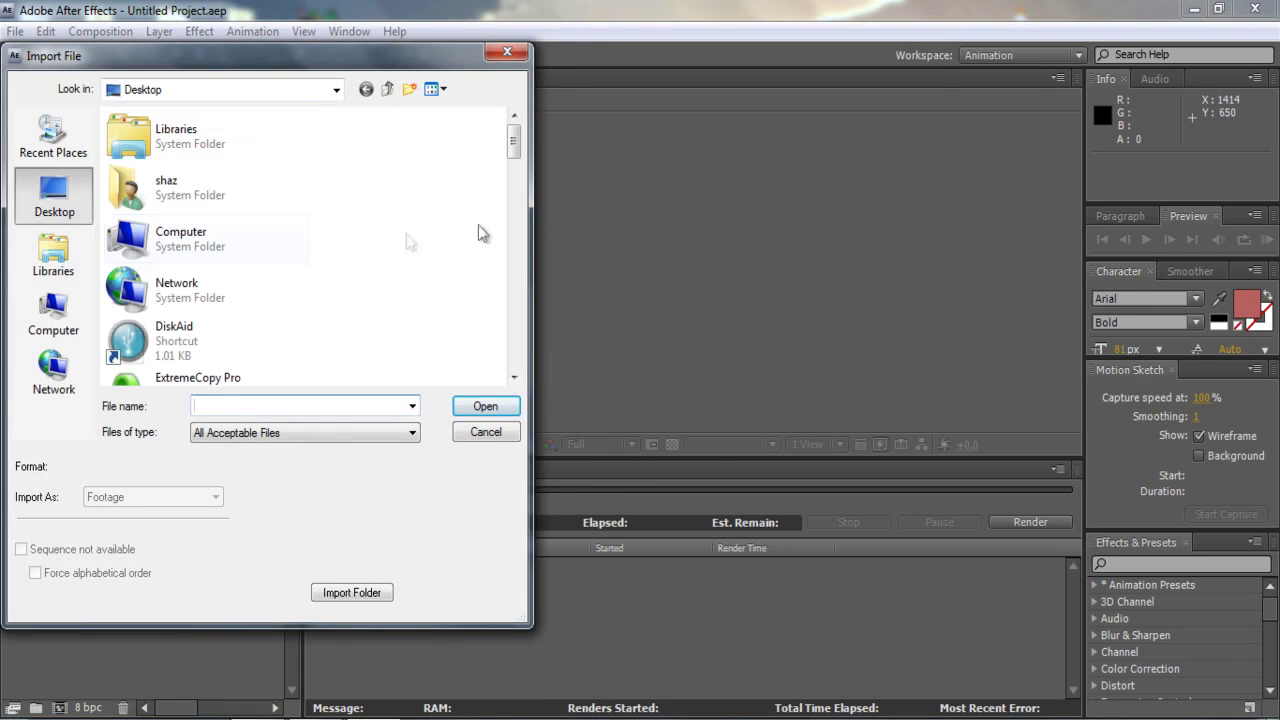
{"action": "left_click_drag", "start_coordinate": [516, 148], "coordinate": [513, 292]}
{"action": "left_click", "coordinate": [178, 298]}
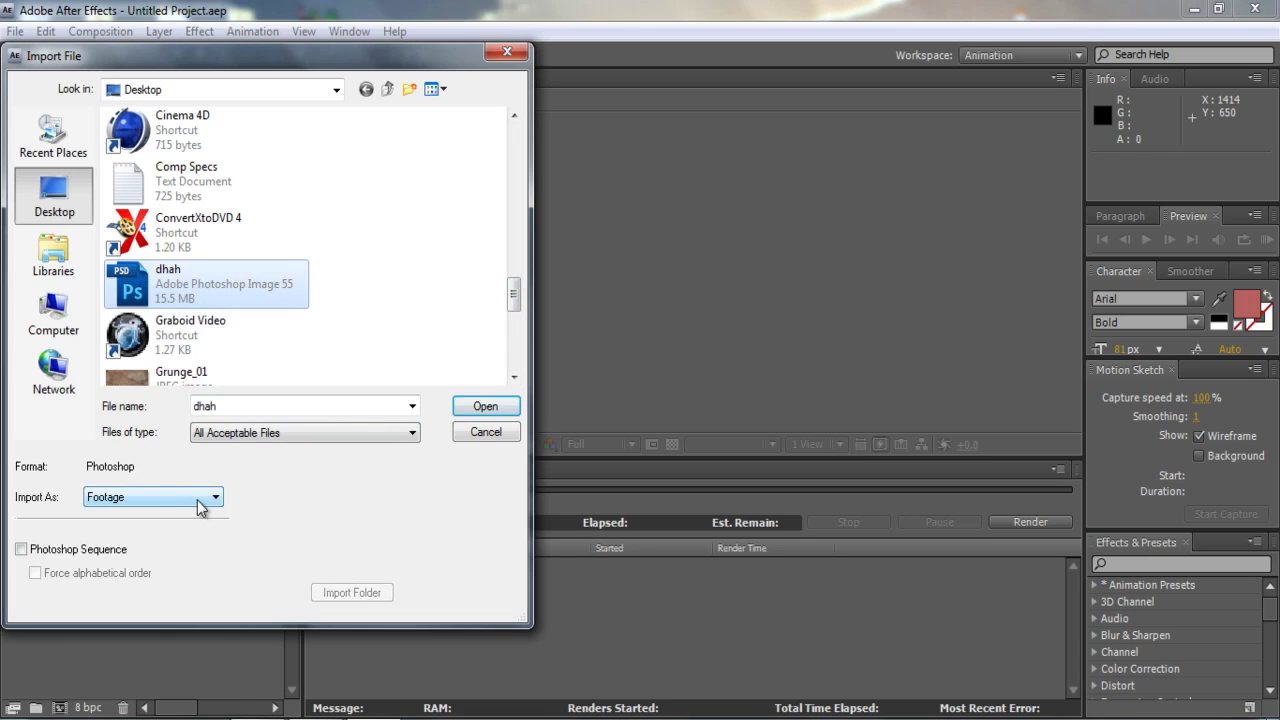
{"action": "left_click", "coordinate": [155, 497]}
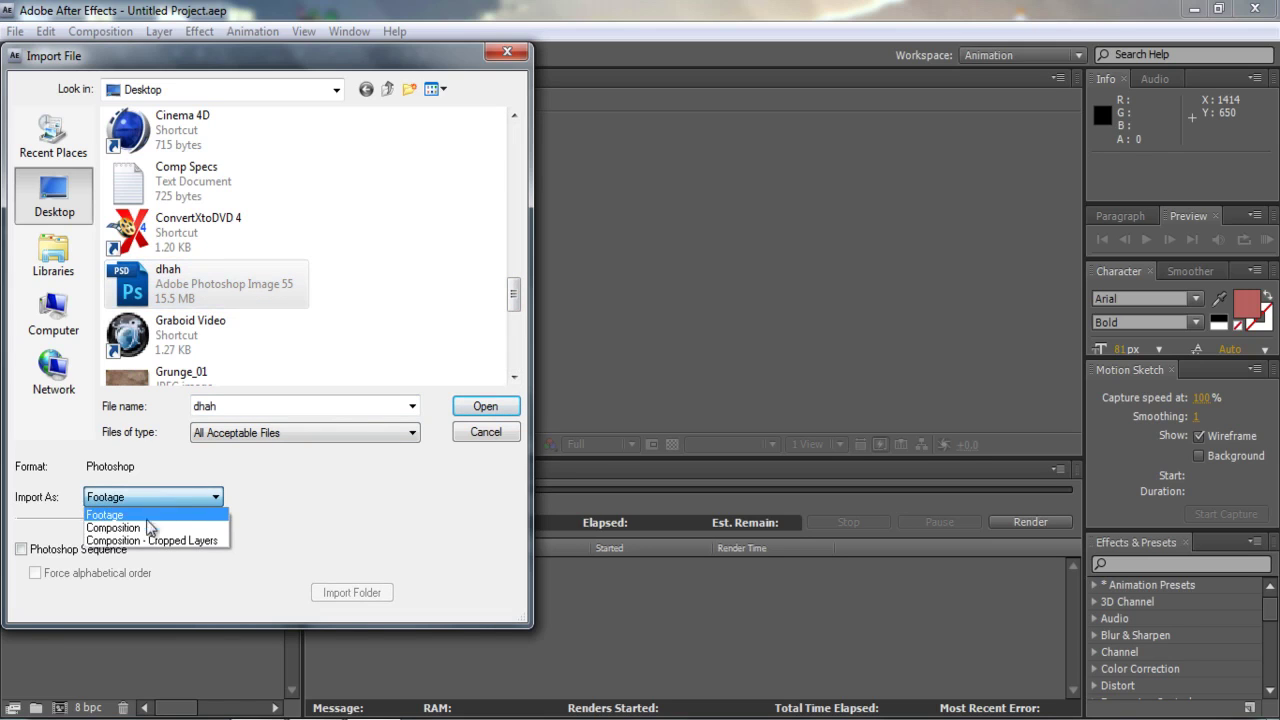
{"action": "left_click", "coordinate": [140, 528]}
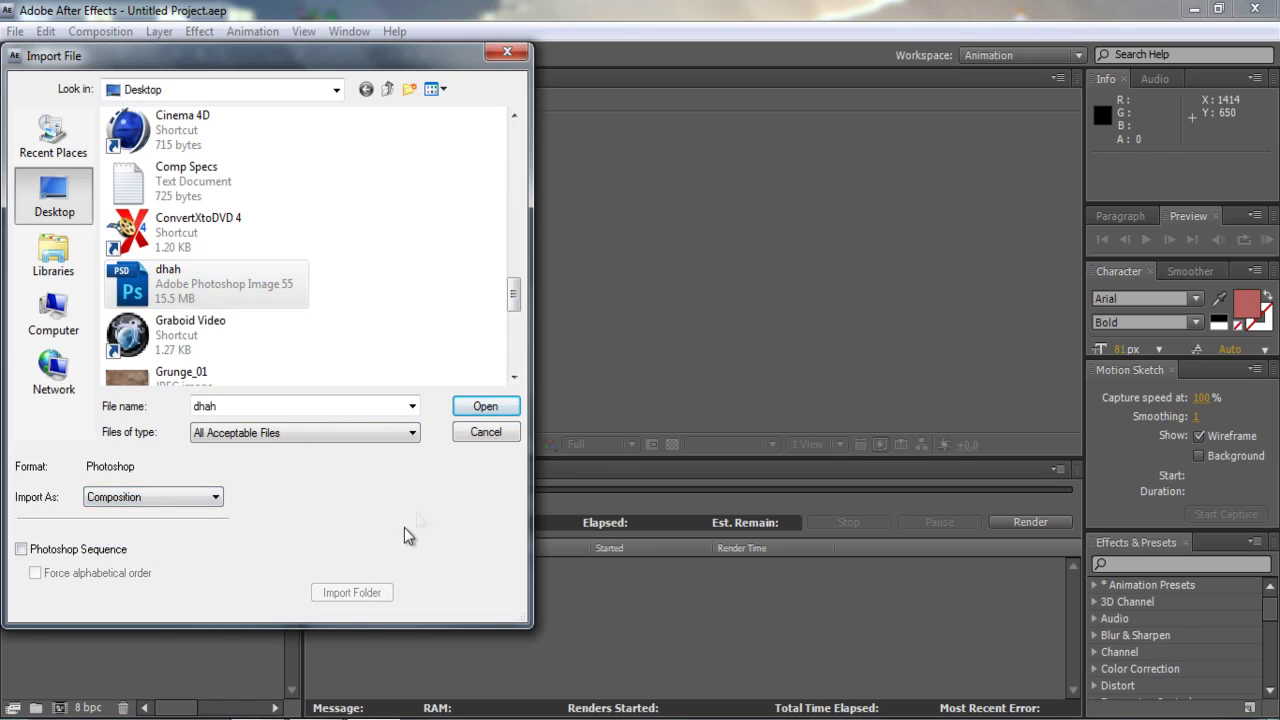
{"action": "left_click", "coordinate": [482, 407]}
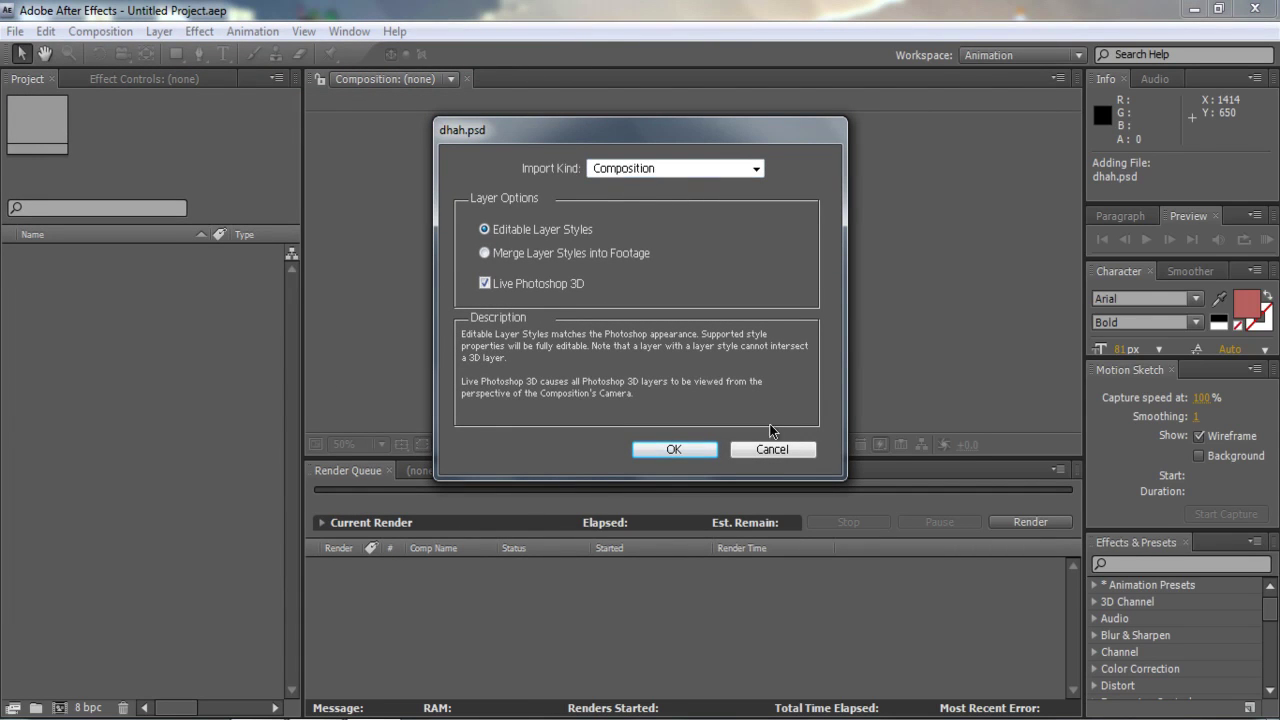
Accept the dhah composition import, place it on the timeline, and zoom the viewer to 25%.
{"action": "left_click", "coordinate": [668, 450]}
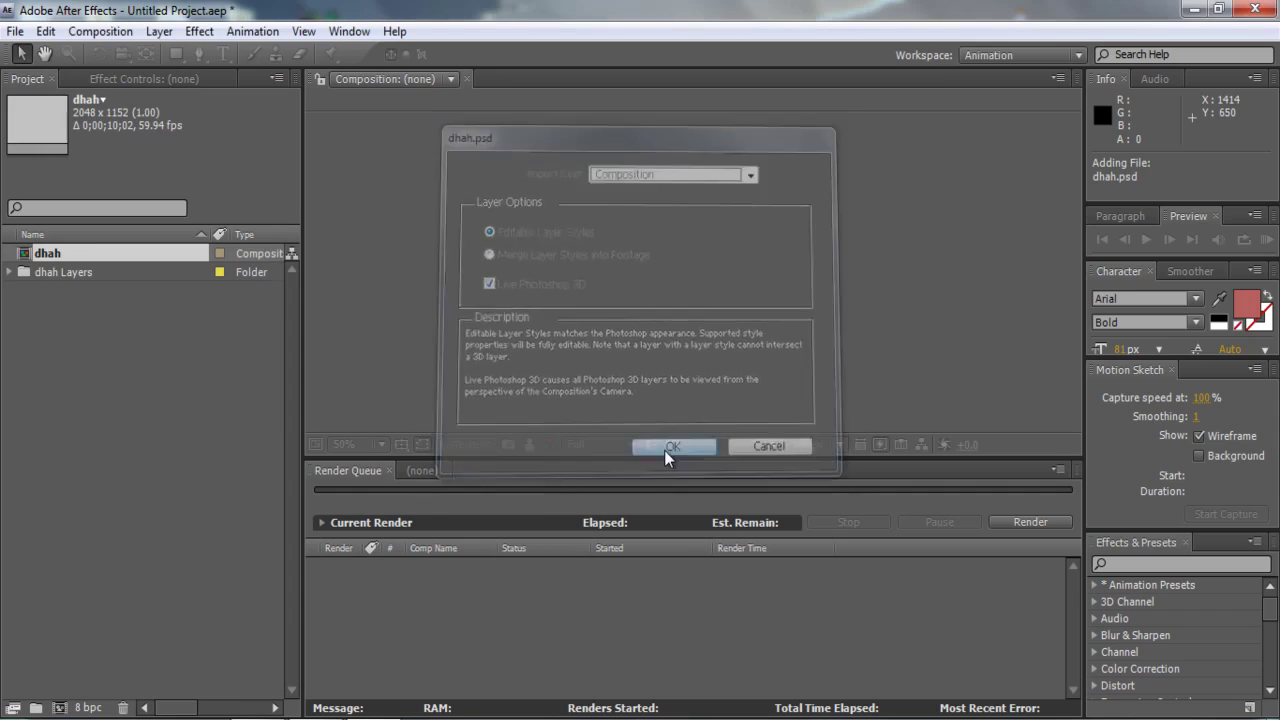
{"action": "left_click", "coordinate": [416, 470]}
{"action": "left_click_drag", "start_coordinate": [60, 253], "coordinate": [374, 594]}
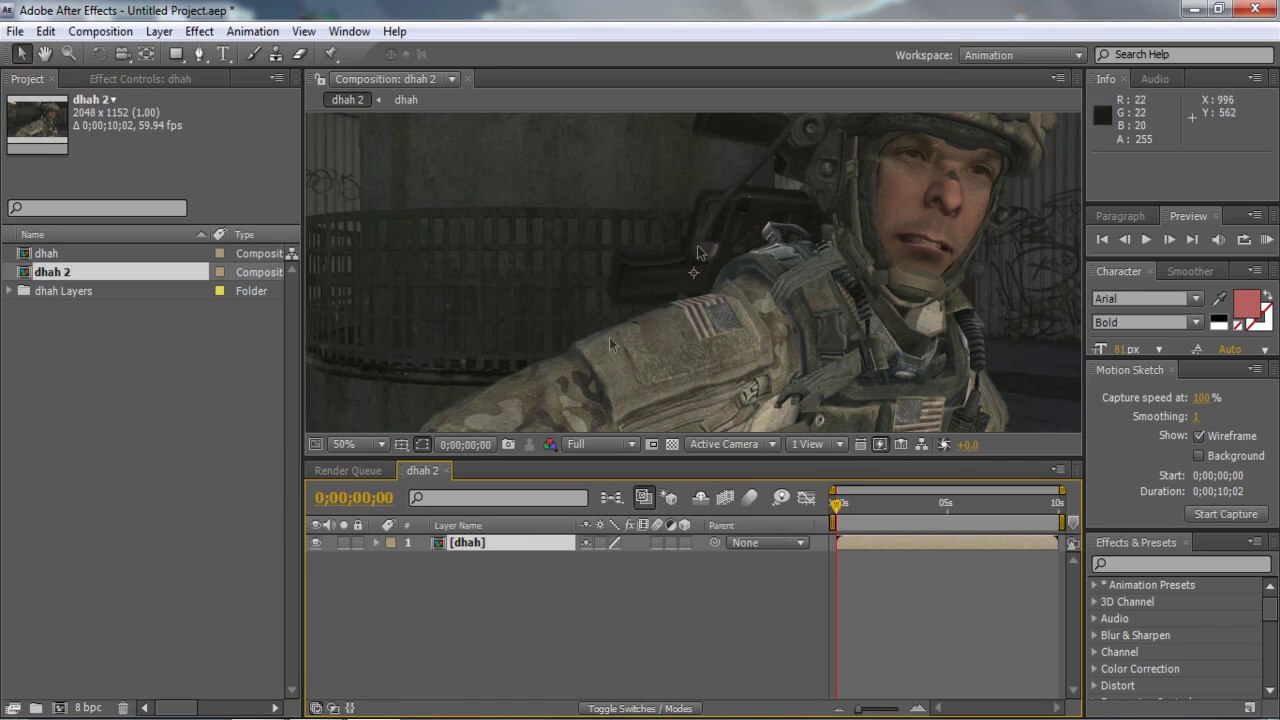
{"action": "left_click", "coordinate": [362, 444]}
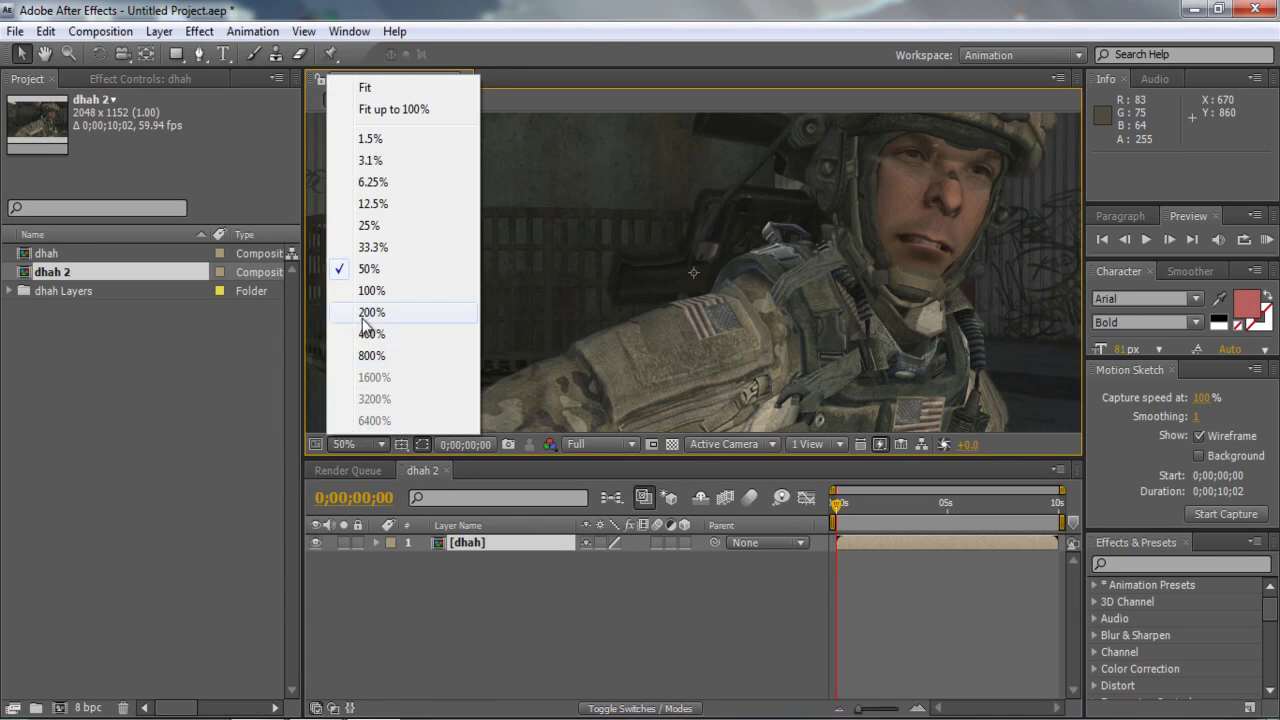
{"action": "left_click", "coordinate": [372, 247]}
{"action": "left_click", "coordinate": [377, 444]}
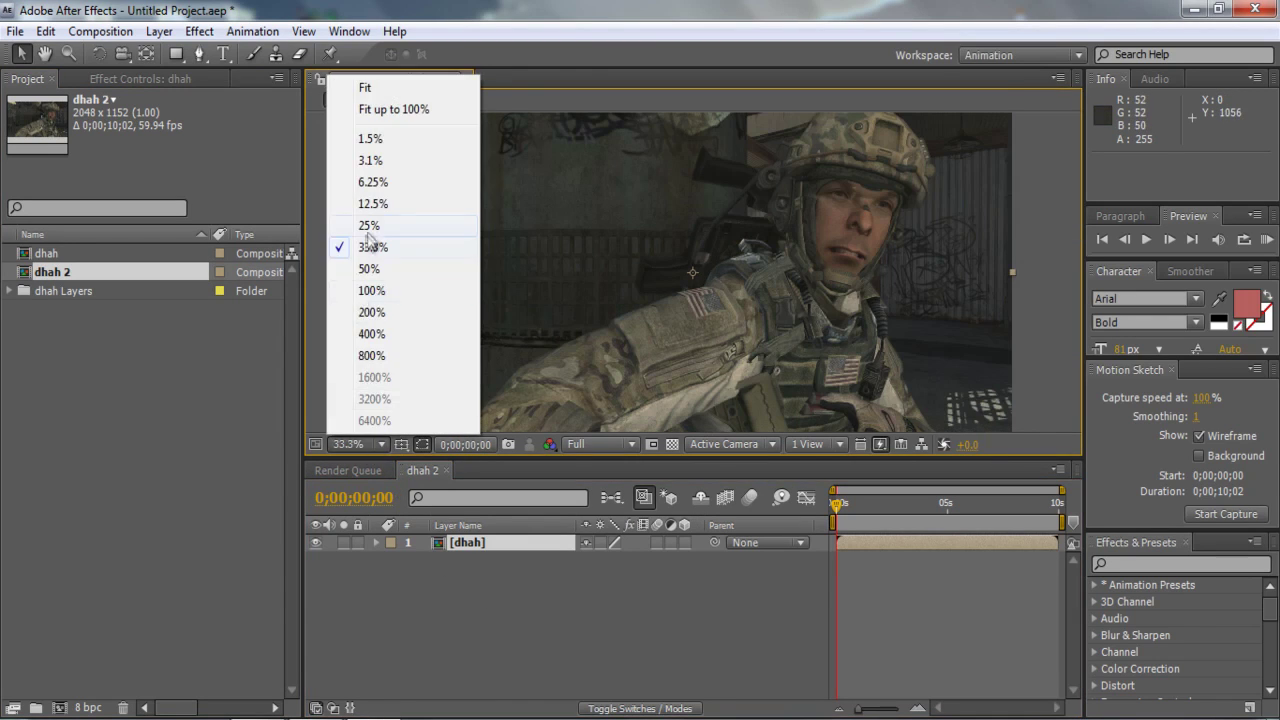
{"action": "left_click", "coordinate": [372, 223]}
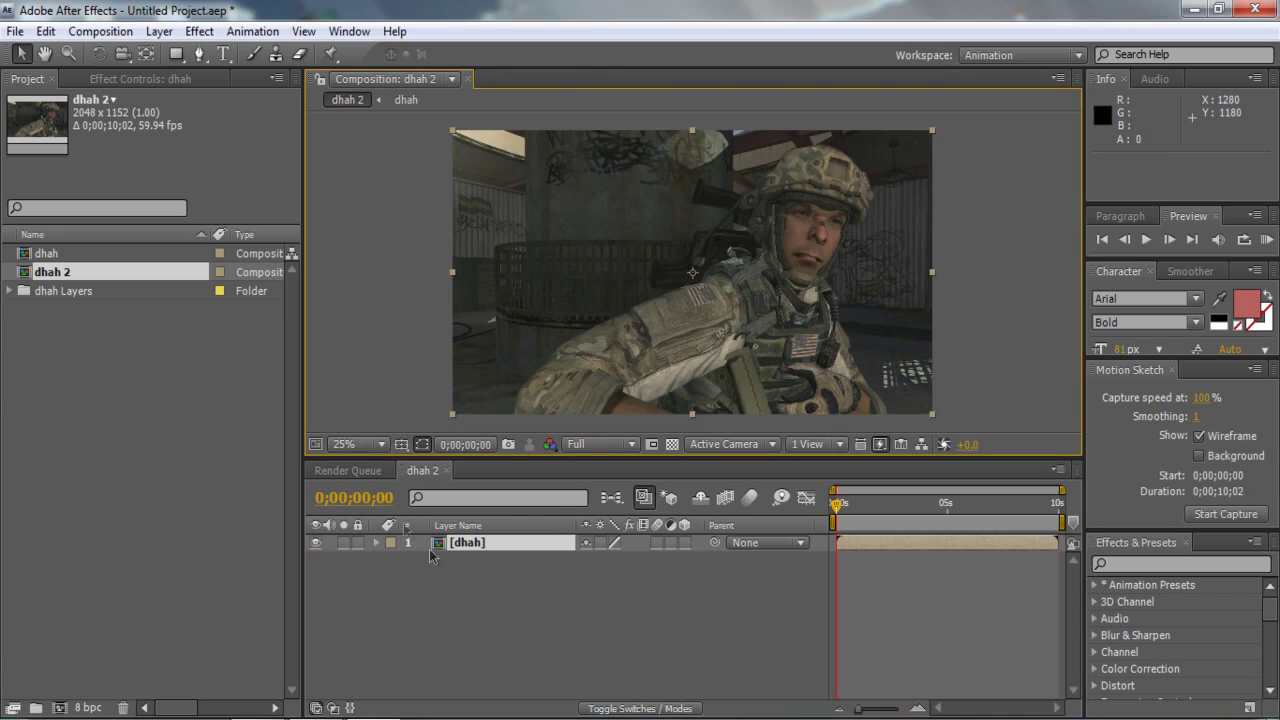
Open the dhah composition and switch Layer 1 and Layer 0 to 3D layers.
{"action": "double_click", "coordinate": [460, 548]}
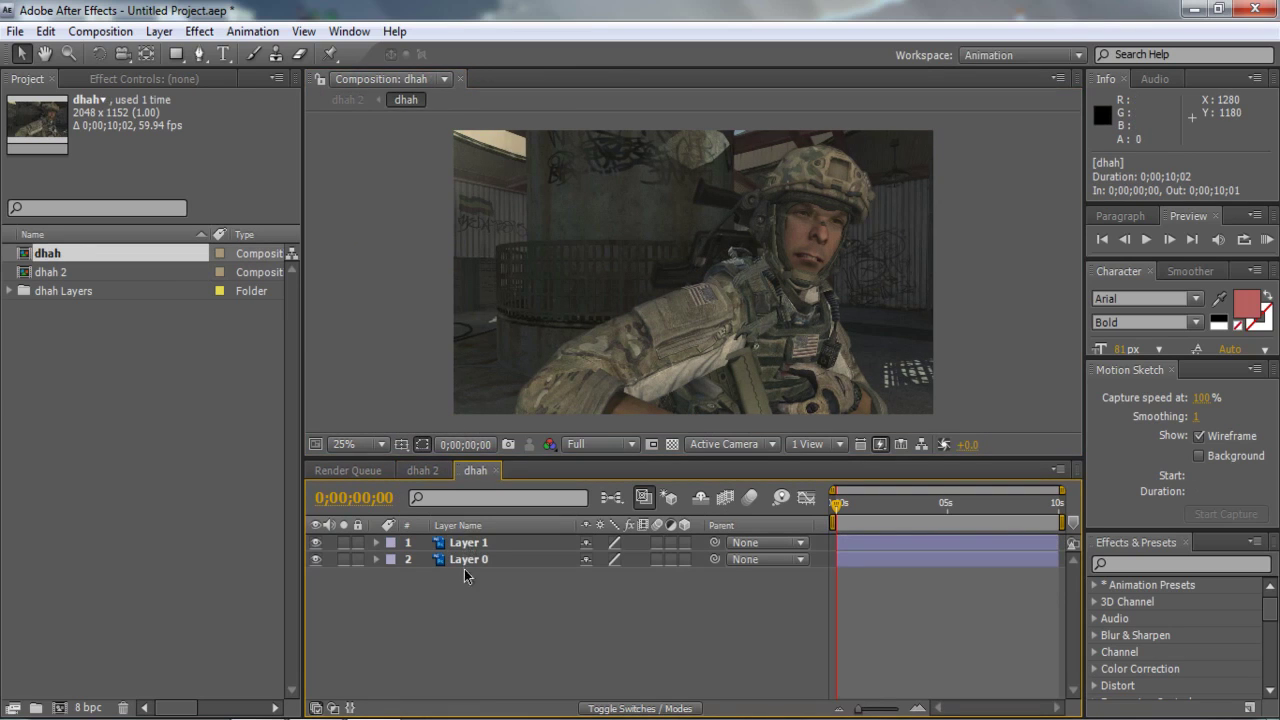
{"action": "left_click", "coordinate": [465, 566]}
{"action": "left_click", "coordinate": [466, 546]}
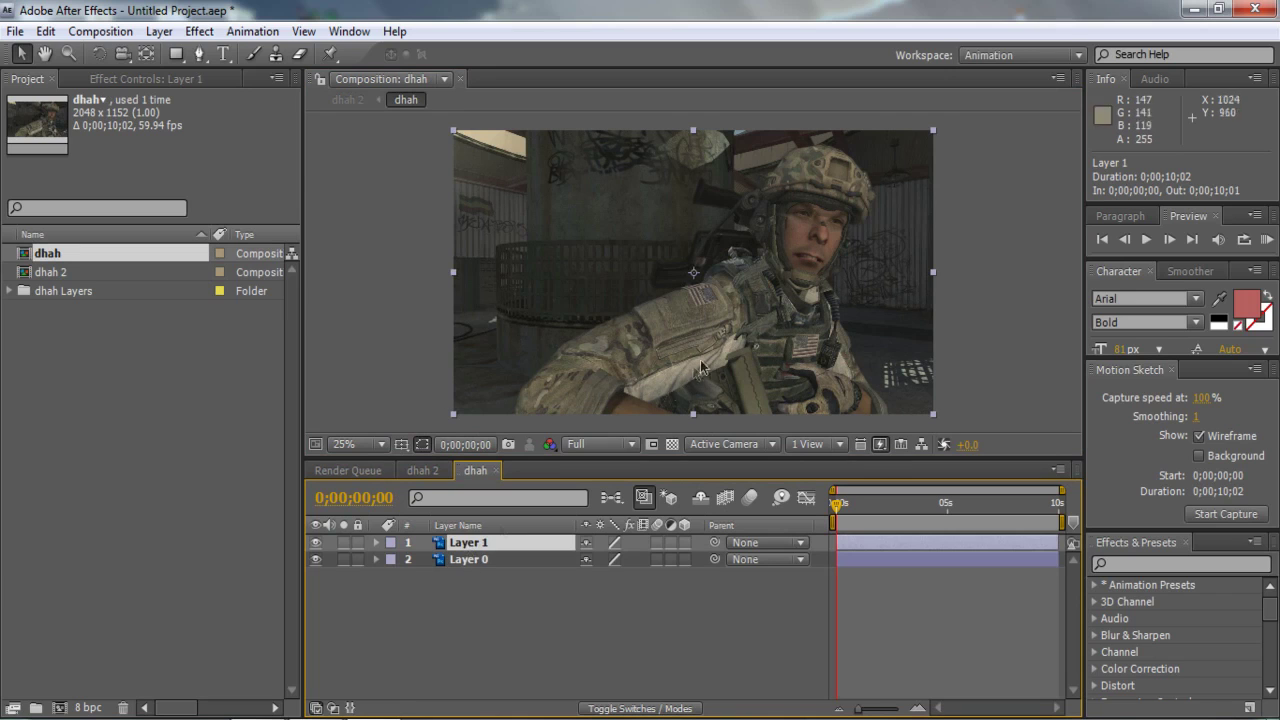
{"action": "left_click_drag", "start_coordinate": [721, 344], "coordinate": [760, 333]}
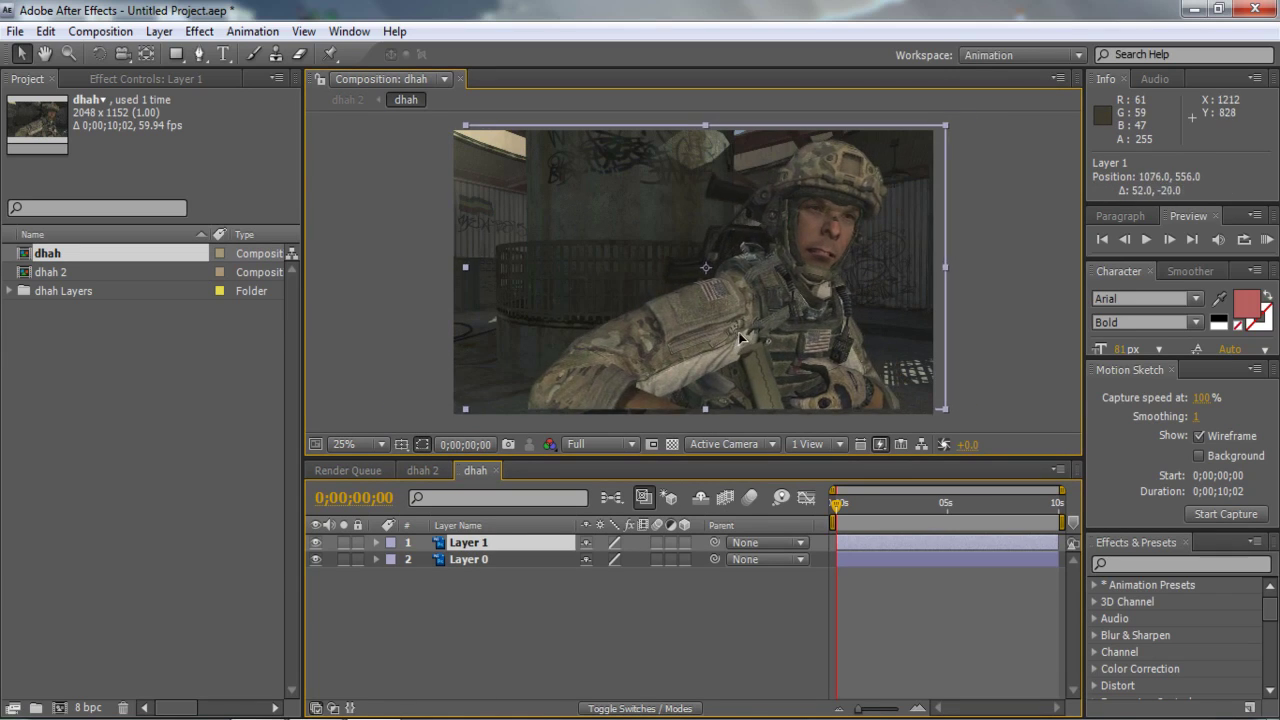
{"action": "key", "text": "ctrl+z"}
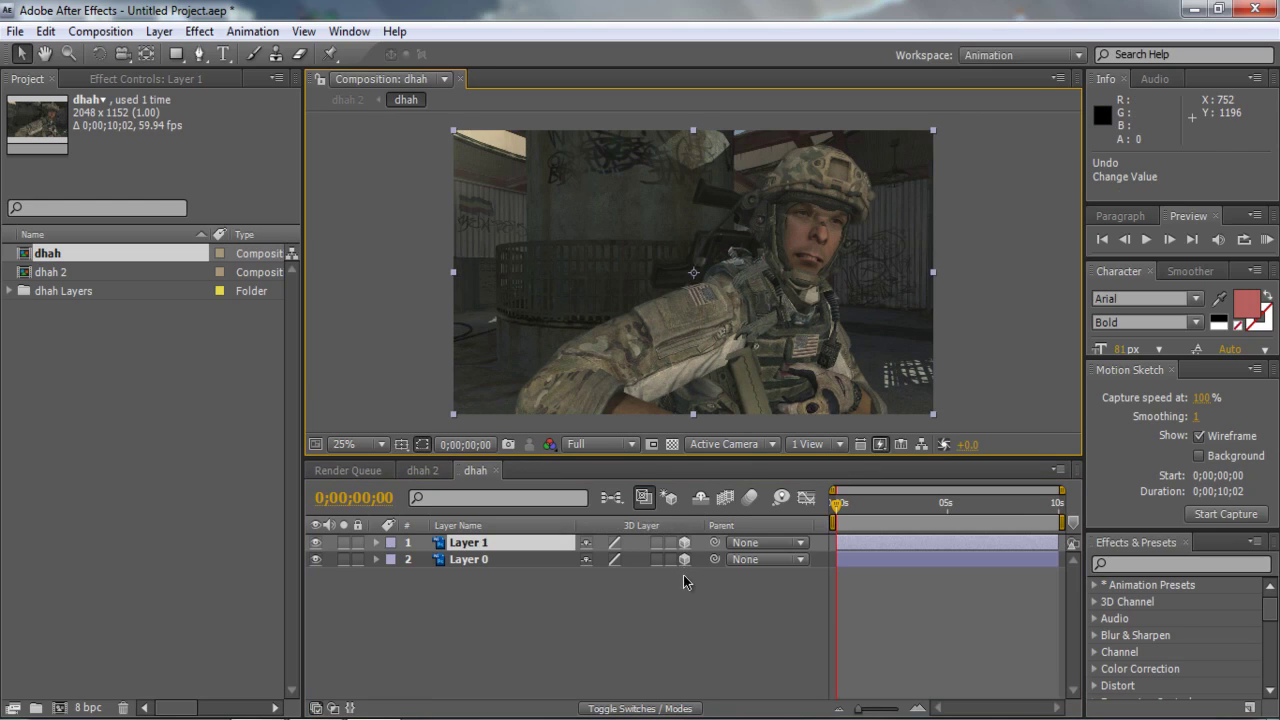
{"action": "left_click", "coordinate": [621, 708]}
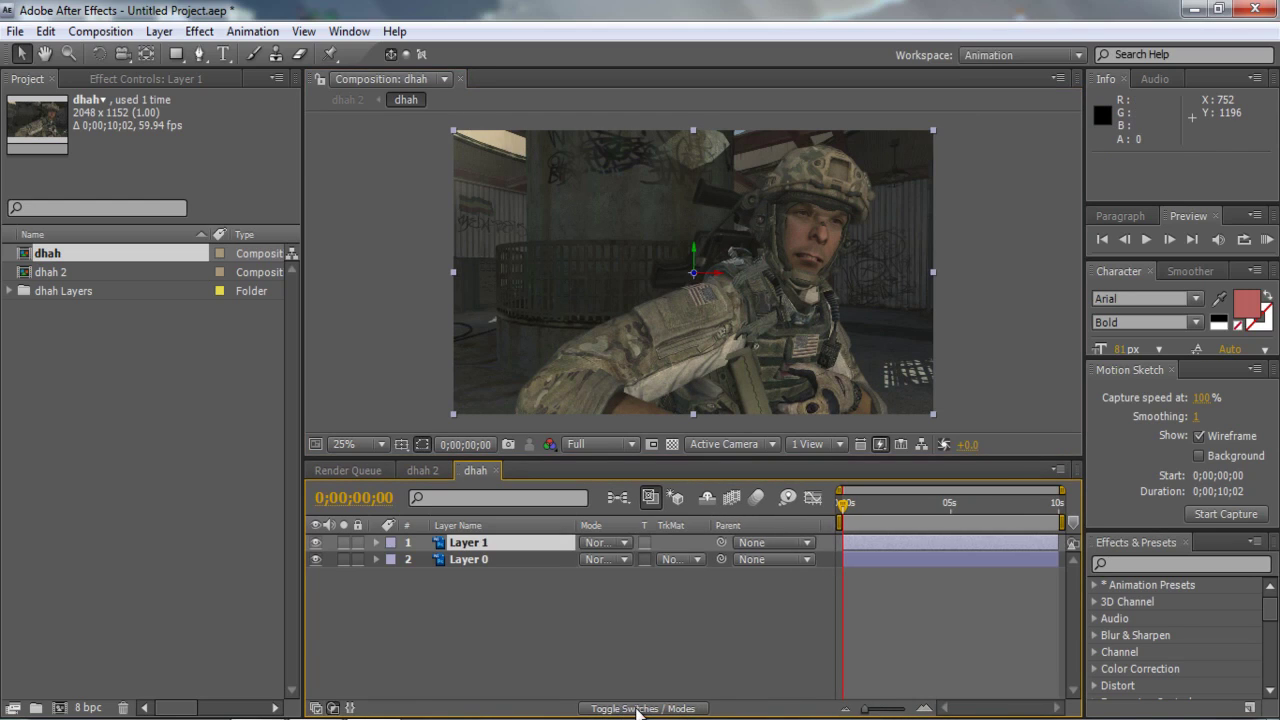
{"action": "left_click", "coordinate": [637, 708]}
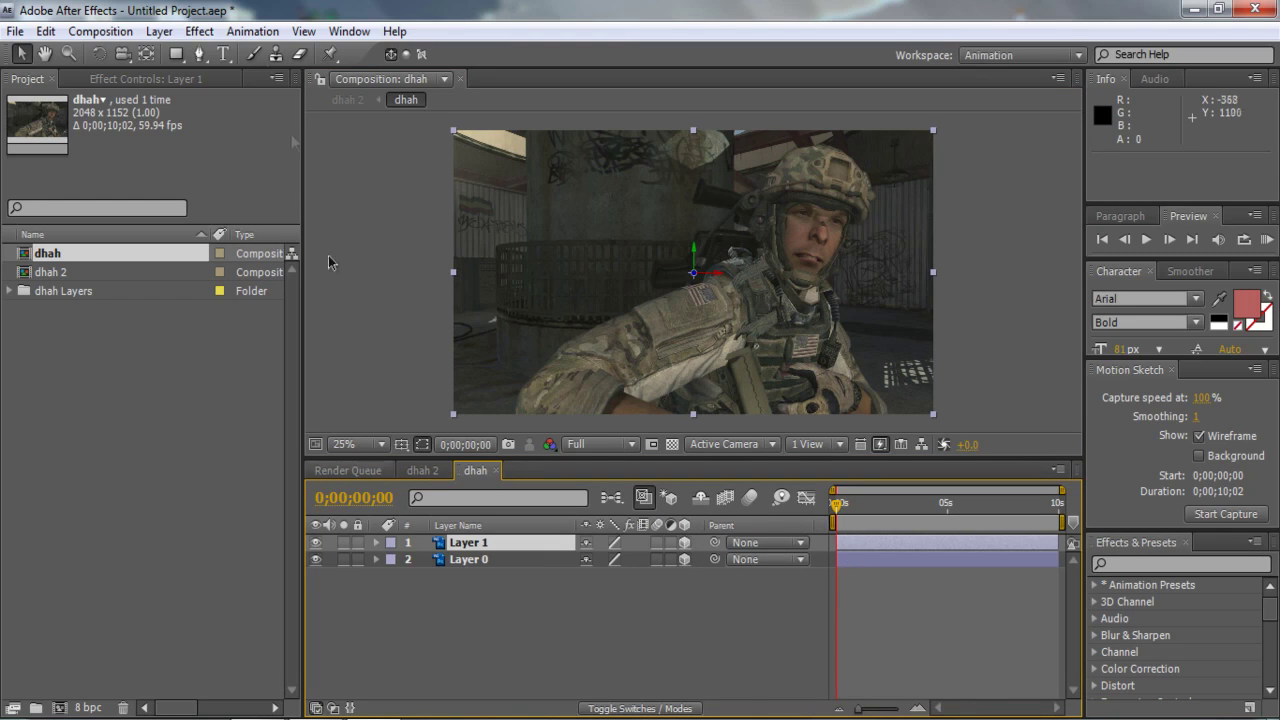
{"action": "left_click", "coordinate": [159, 31]}
Add a new camera named Sexy Sauce to the composition.
{"action": "mouse_move", "coordinate": [175, 54]}
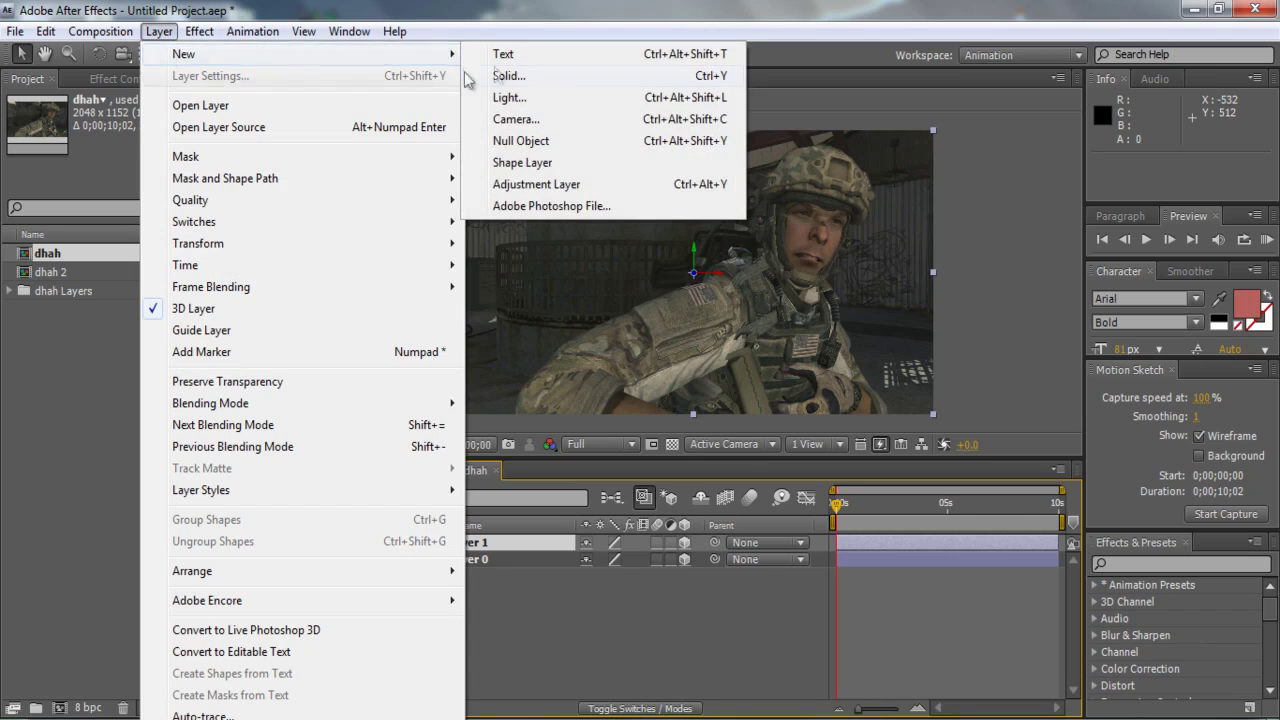
{"action": "left_click", "coordinate": [514, 120]}
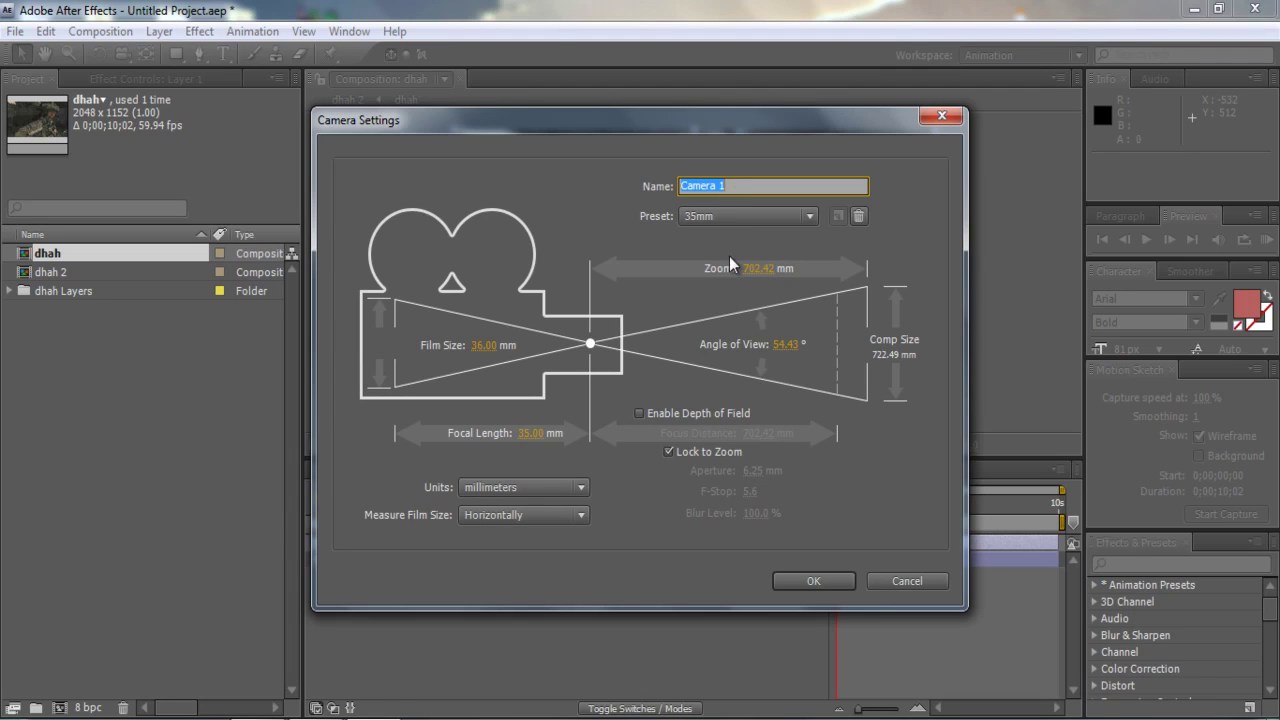
{"action": "type", "text": "Sexy Sauce"}
{"action": "left_click", "coordinate": [801, 582]}
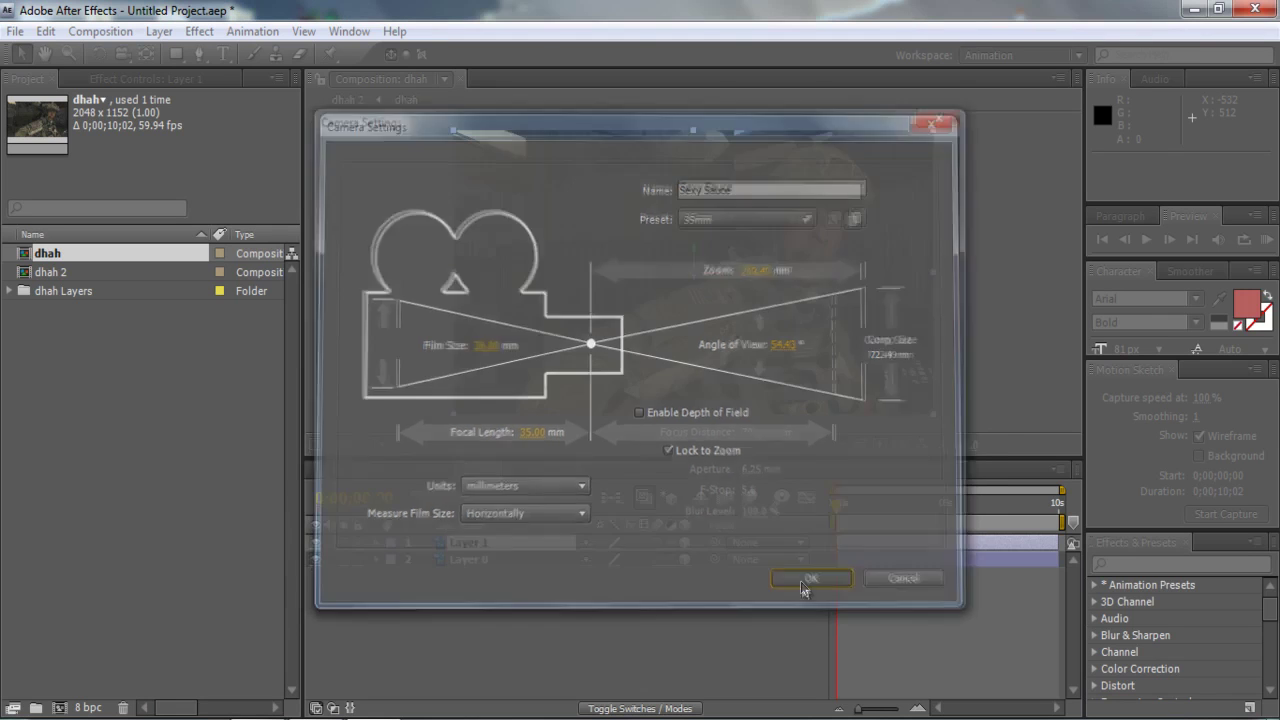
Rename Layer 1 to Soldier and Layer 0 to BG.
{"action": "left_click", "coordinate": [465, 543]}
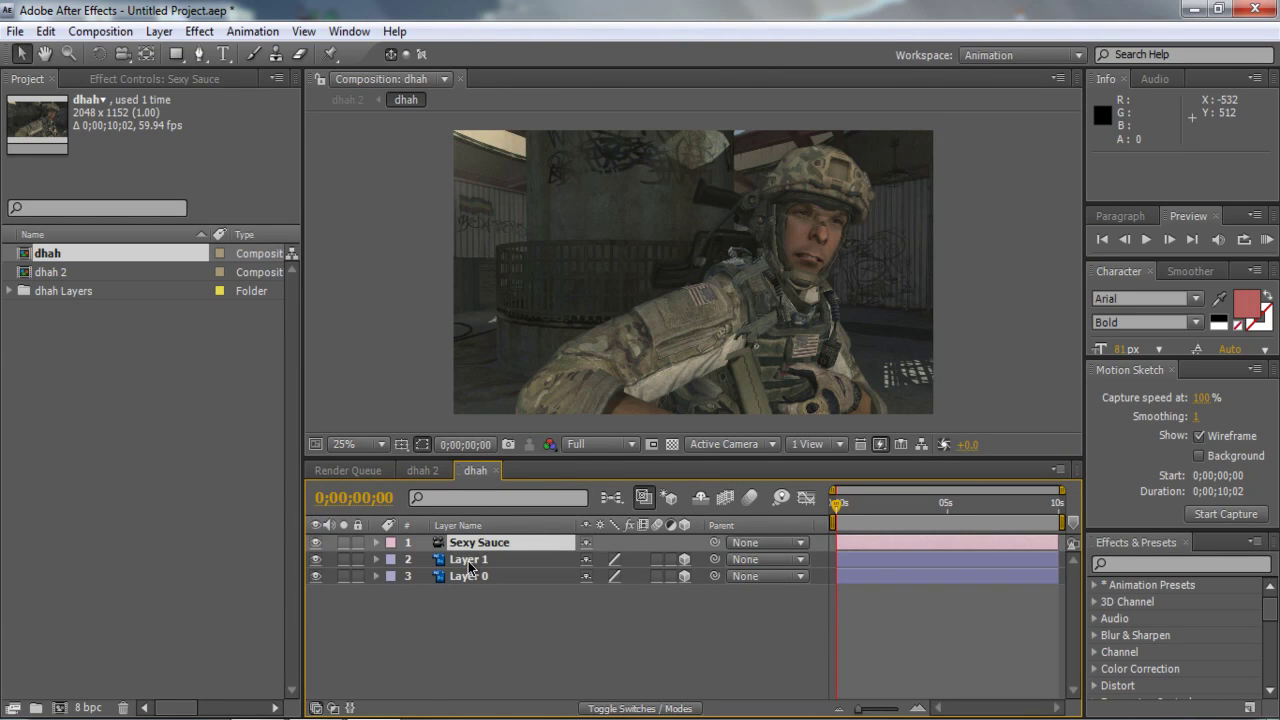
{"action": "left_click", "coordinate": [469, 562]}
{"action": "right_click", "coordinate": [470, 562]}
{"action": "left_click", "coordinate": [528, 699]}
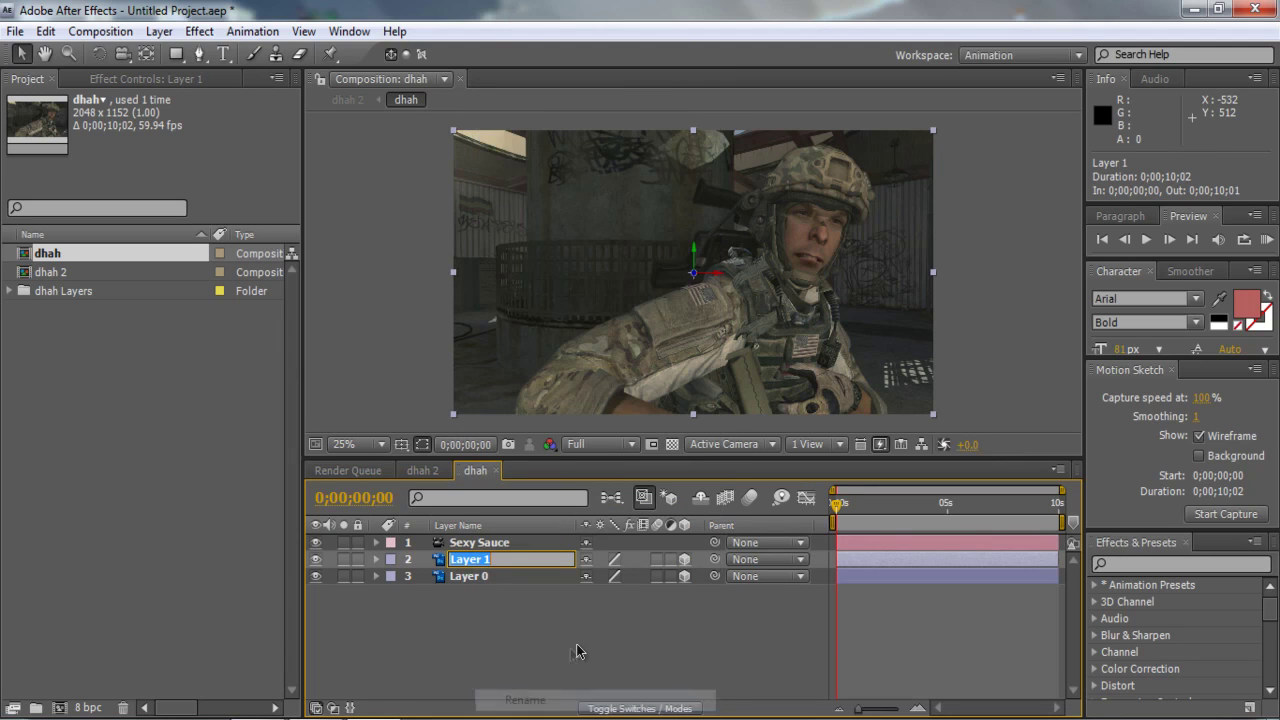
{"action": "type", "text": "Sol"}
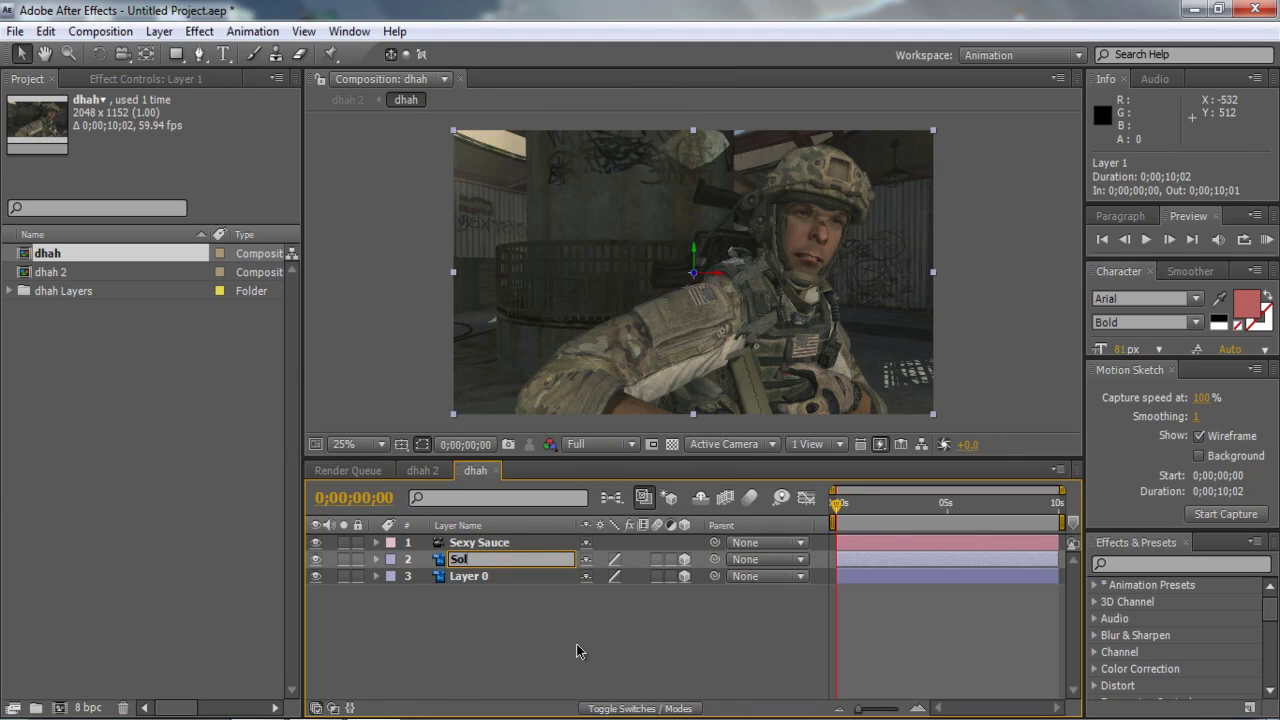
{"action": "type", "text": "dier"}
{"action": "key", "text": "Return"}
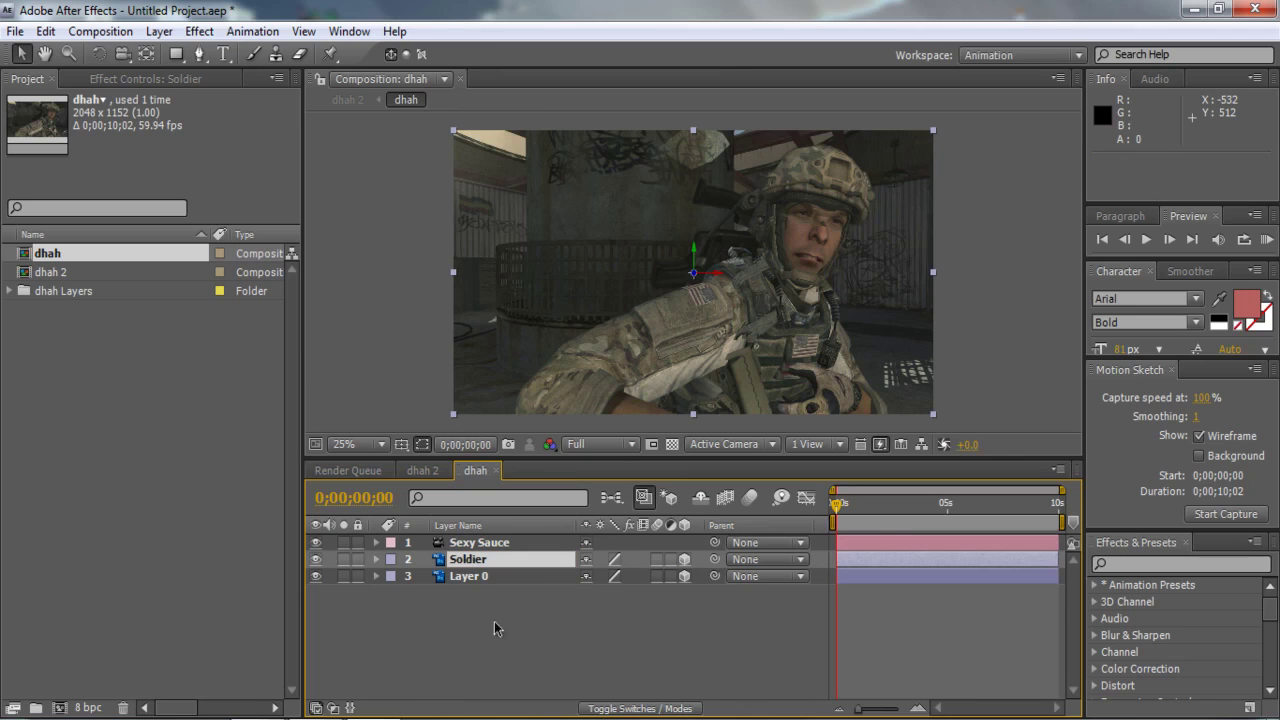
{"action": "right_click", "coordinate": [471, 583]}
{"action": "left_click", "coordinate": [518, 697]}
{"action": "type", "text": "BG"}
{"action": "key", "text": "Return"}
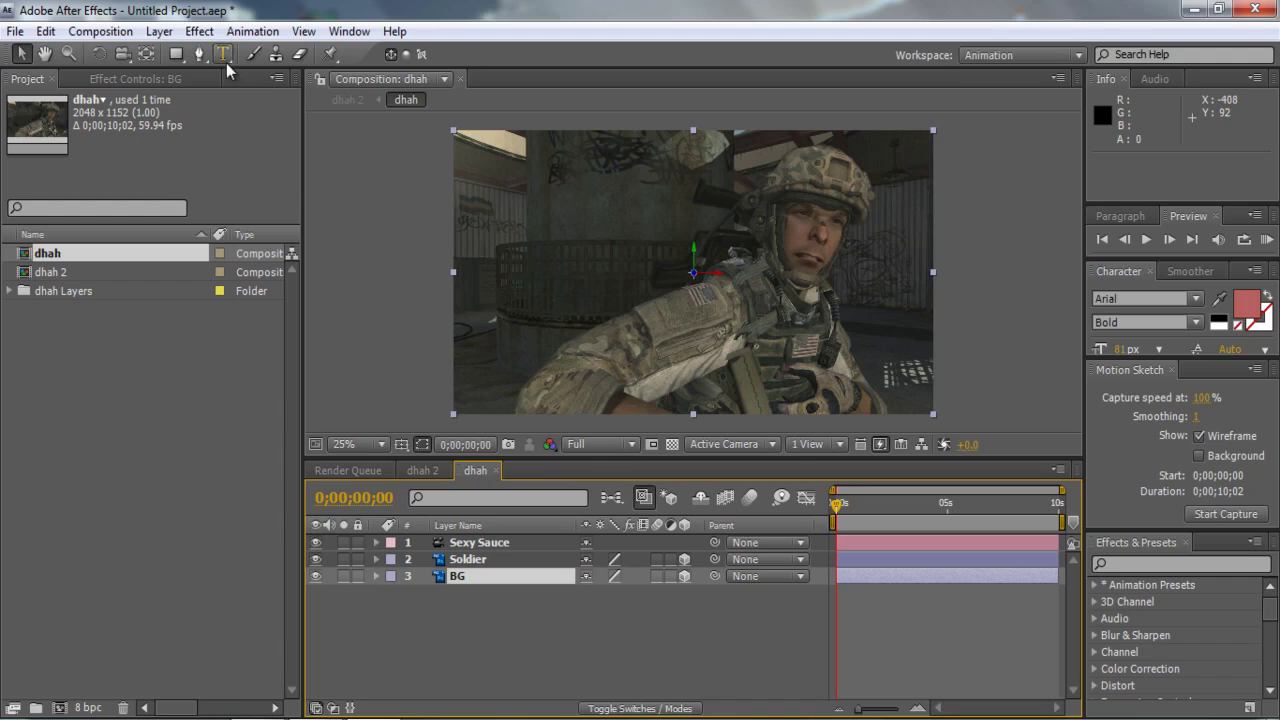
Push the Soldier layer back in depth.
{"action": "left_click", "coordinate": [472, 560]}
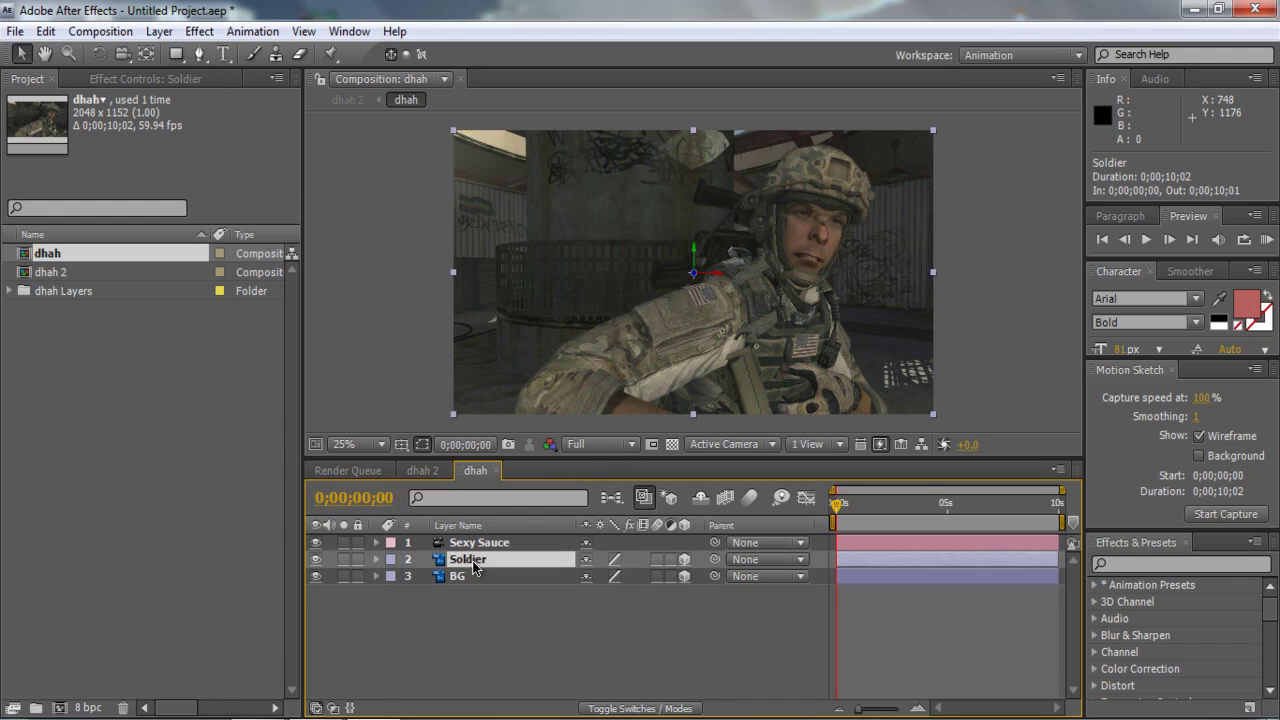
{"action": "left_click_drag", "start_coordinate": [689, 351], "coordinate": [658, 323]}
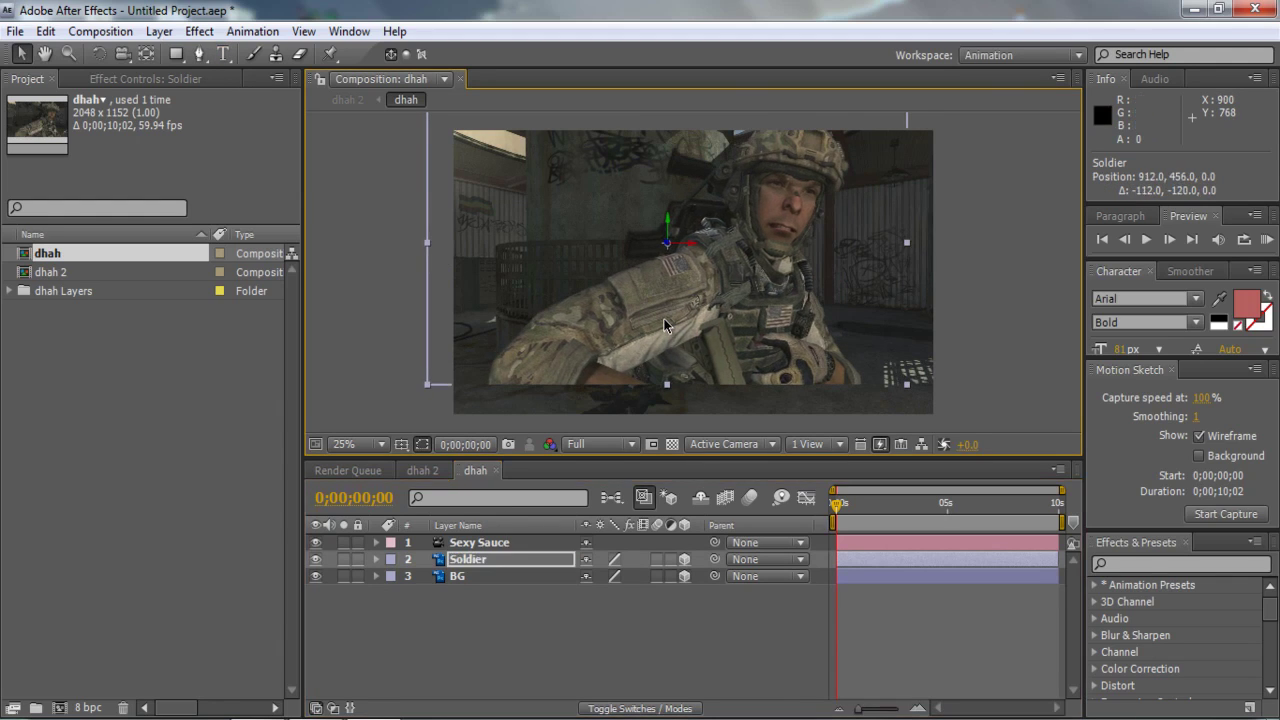
{"action": "key", "text": "ctrl+z"}
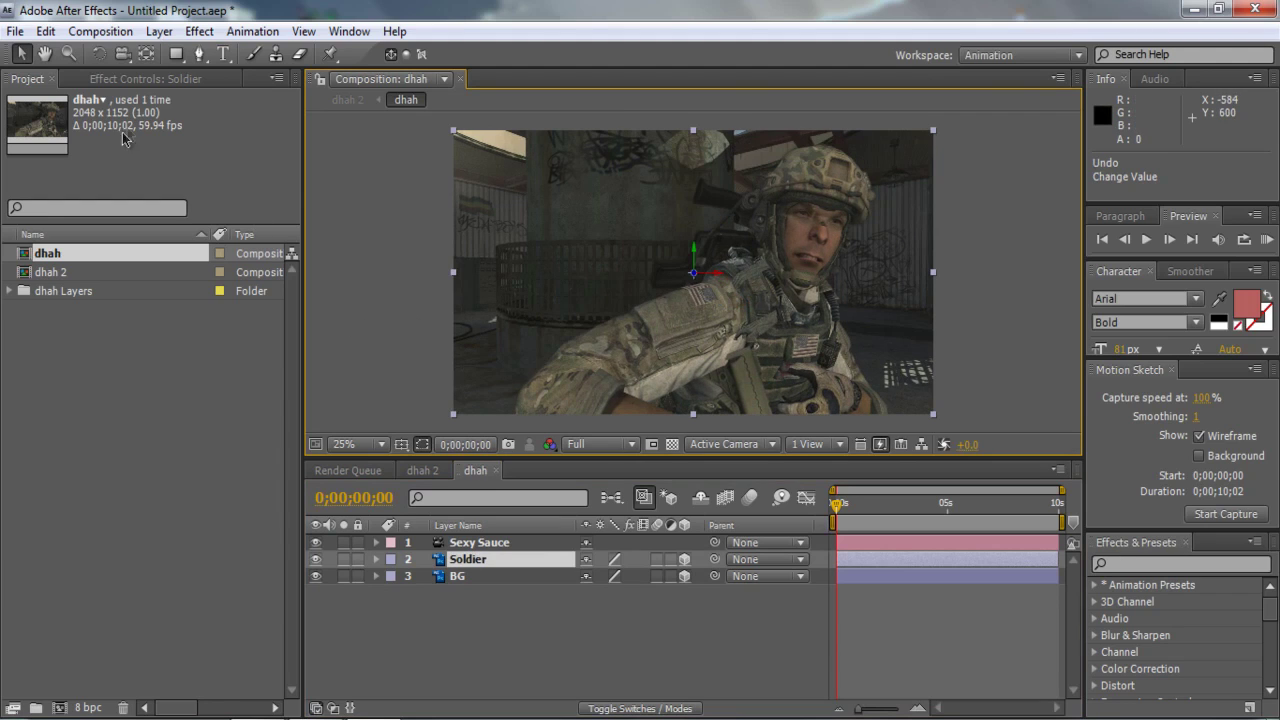
{"action": "left_click_drag", "start_coordinate": [122, 54], "coordinate": [218, 85]}
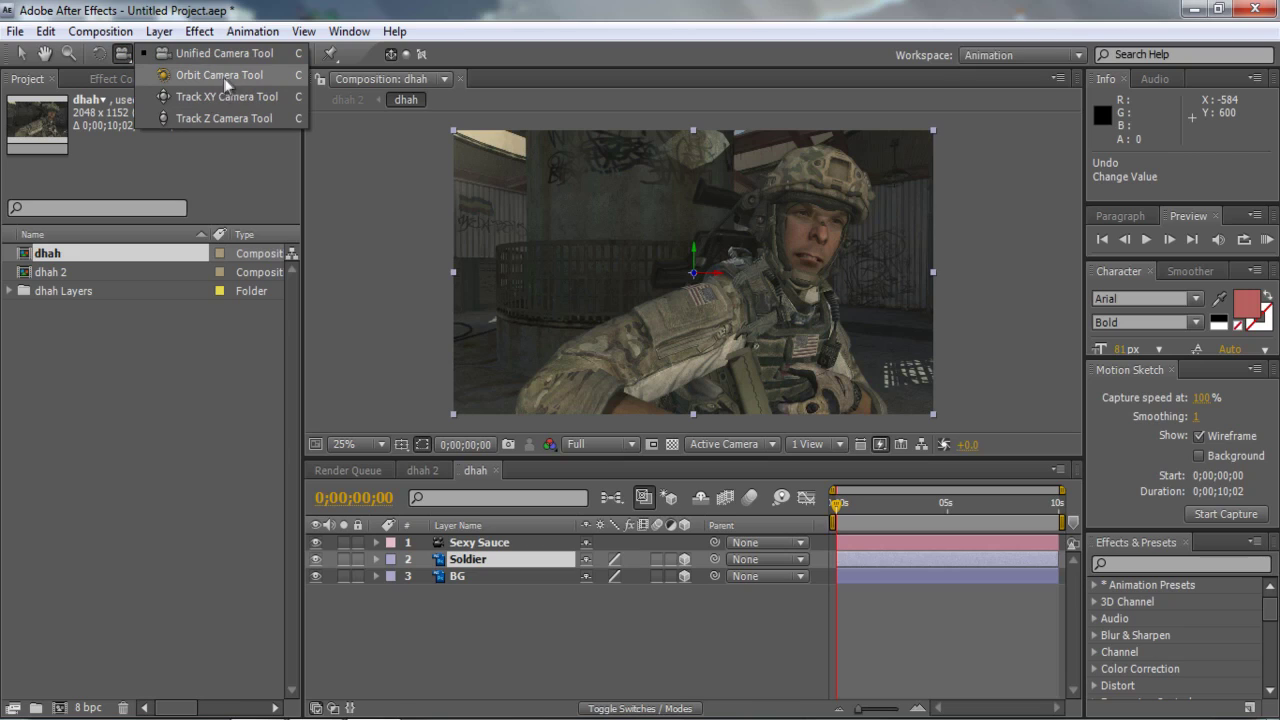
{"action": "left_click_drag", "start_coordinate": [229, 78], "coordinate": [229, 14]}
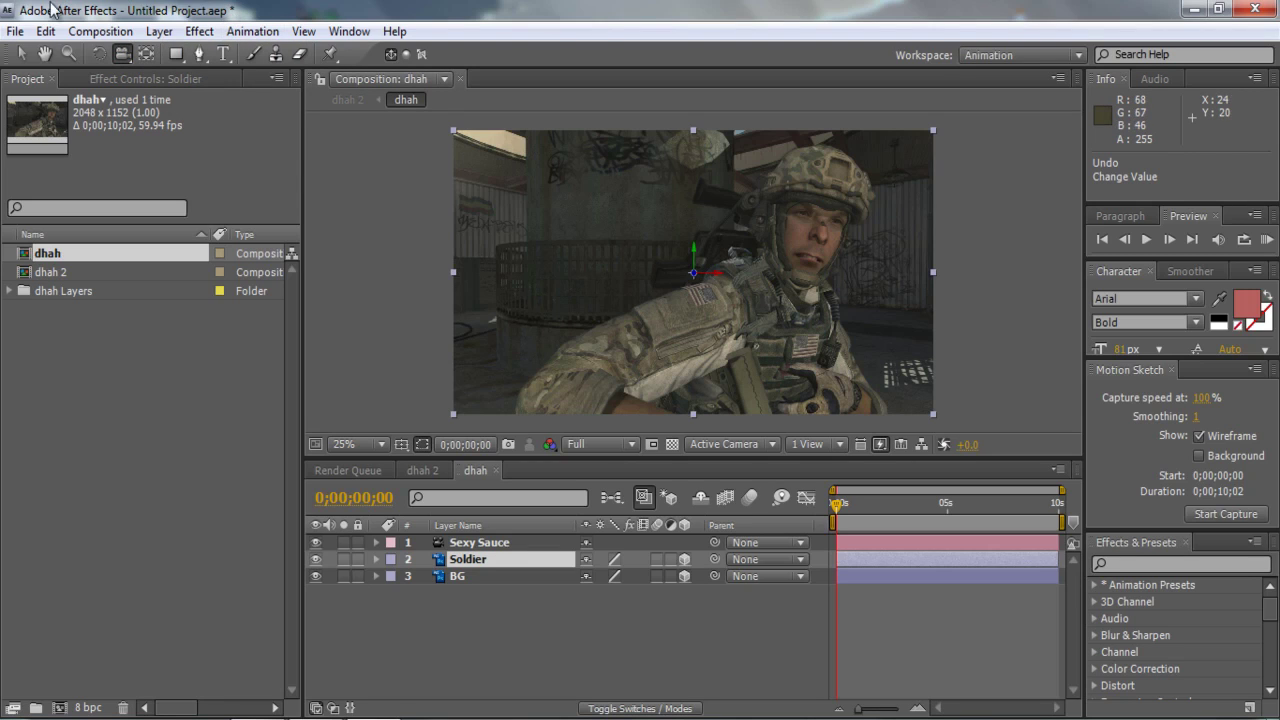
{"action": "left_click", "coordinate": [21, 54]}
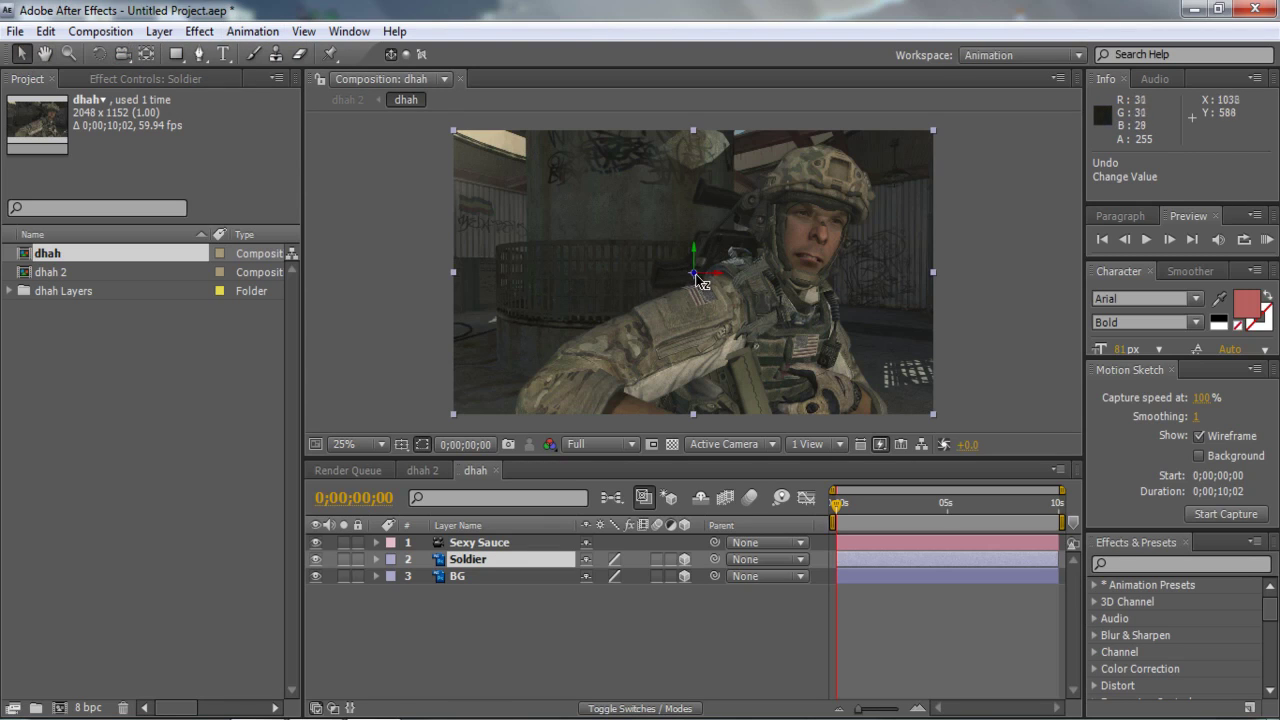
{"action": "scroll", "coordinate": [698, 281], "scroll_direction": "down", "scroll_amount": 1}
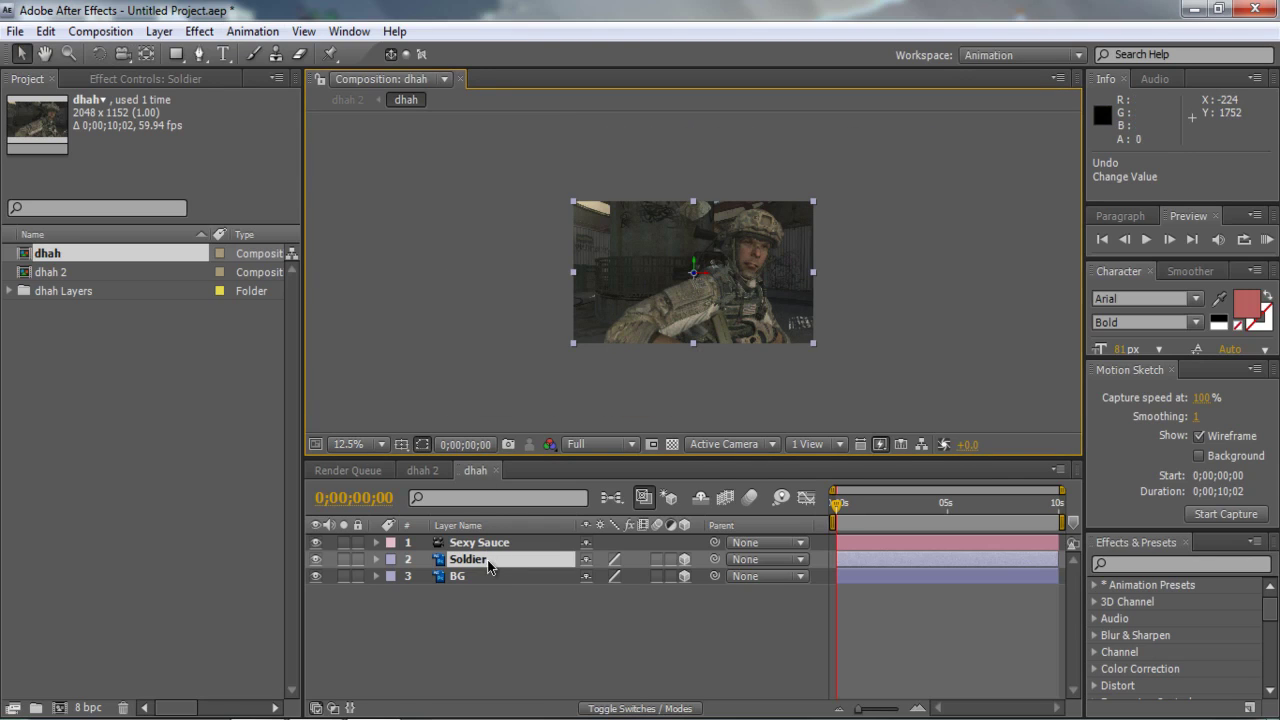
{"action": "left_click_drag", "start_coordinate": [697, 283], "coordinate": [702, 164]}
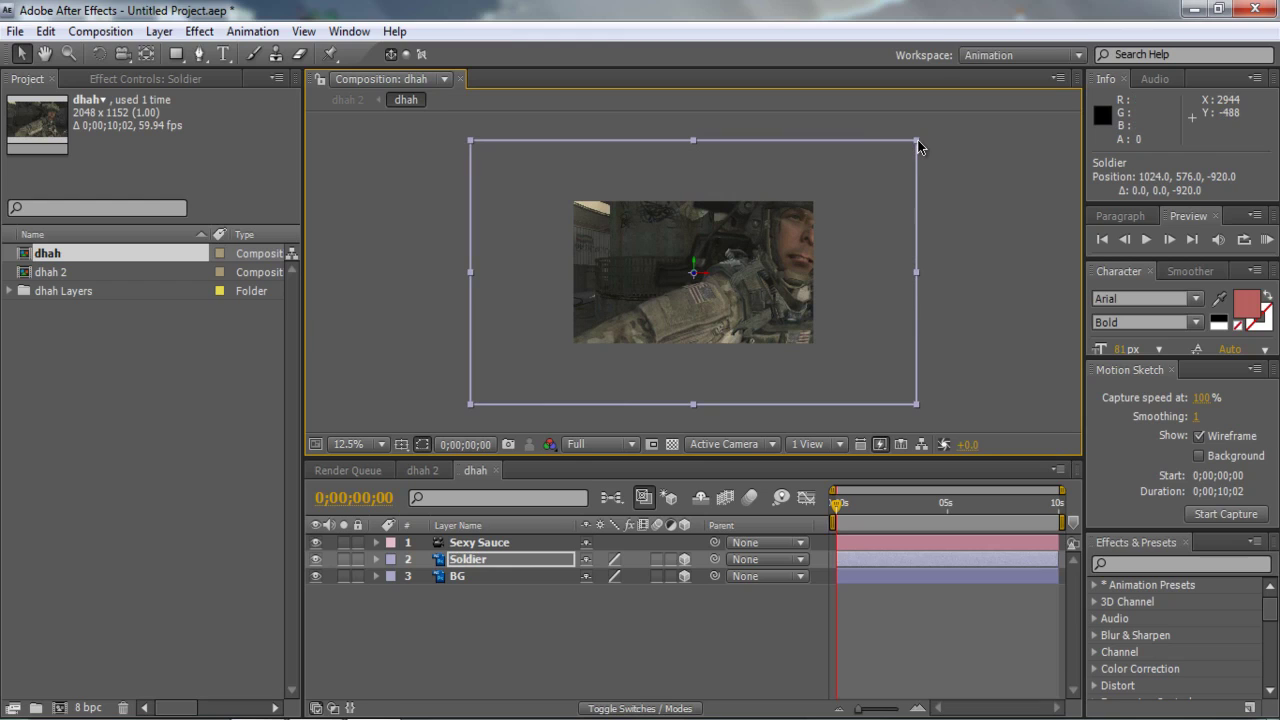
Scale the Soldier layer to 53%, then adjust it to 55%.
{"action": "left_click_drag", "start_coordinate": [919, 146], "coordinate": [815, 209]}
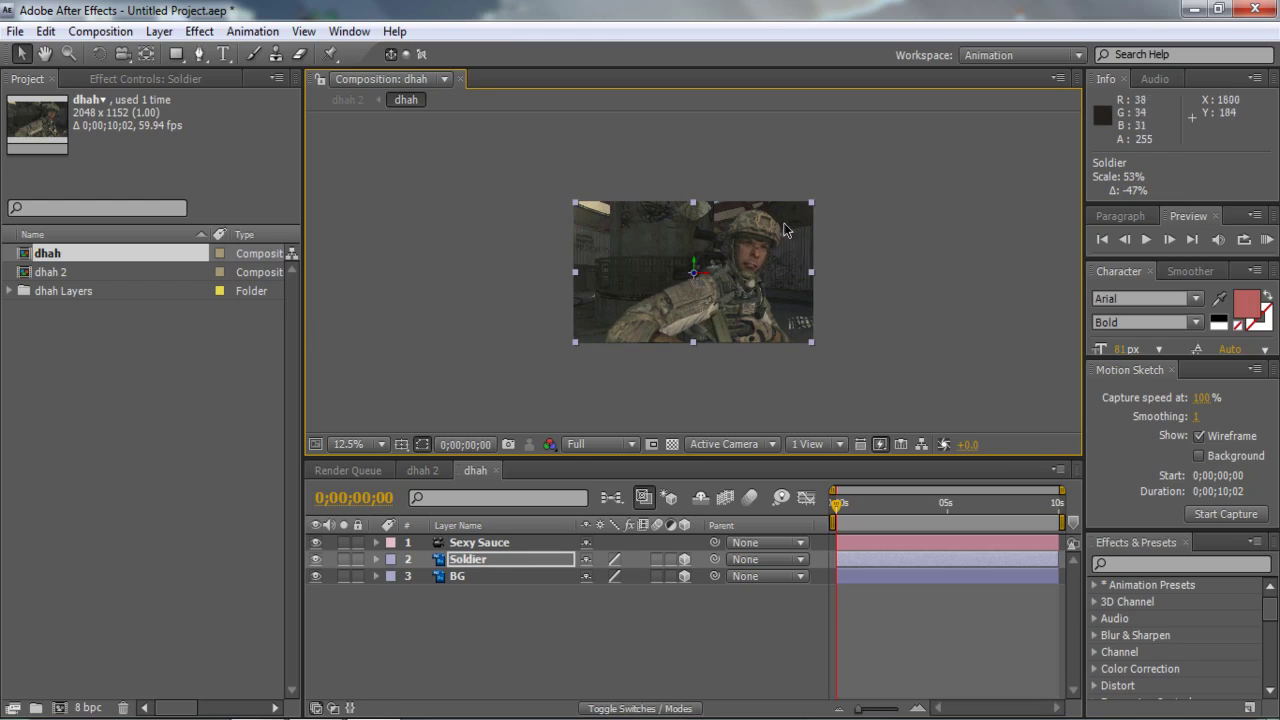
{"action": "left_click", "coordinate": [814, 202]}
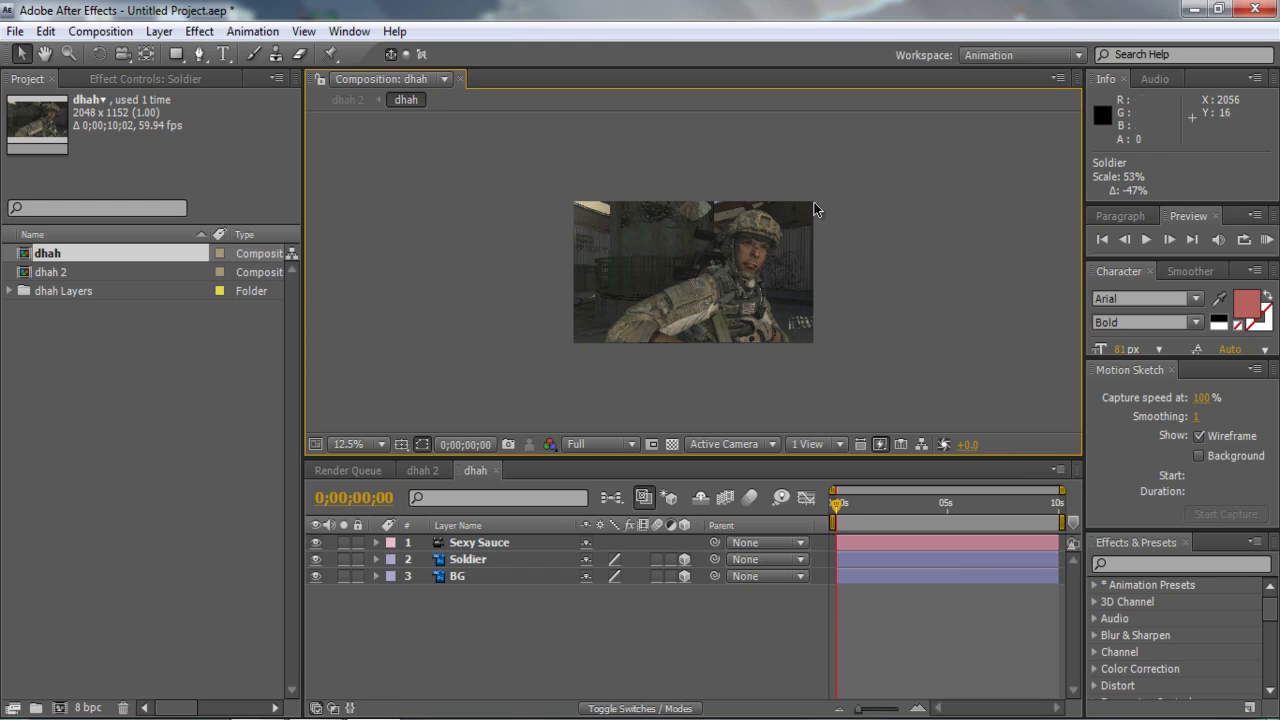
{"action": "left_click", "coordinate": [811, 200]}
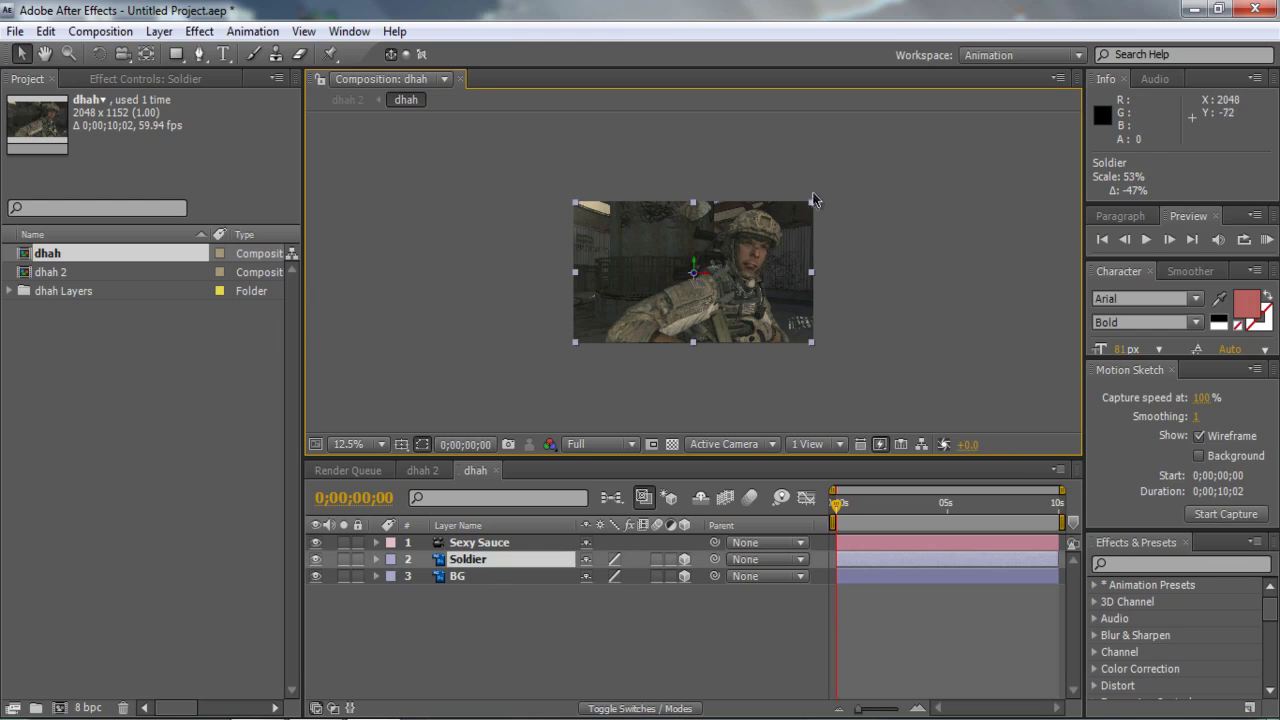
{"action": "left_click", "coordinate": [812, 198]}
{"action": "left_click", "coordinate": [812, 202]}
{"action": "left_click", "coordinate": [813, 204]}
{"action": "left_click", "coordinate": [810, 201]}
{"action": "left_click_drag", "start_coordinate": [812, 201], "coordinate": [817, 196]}
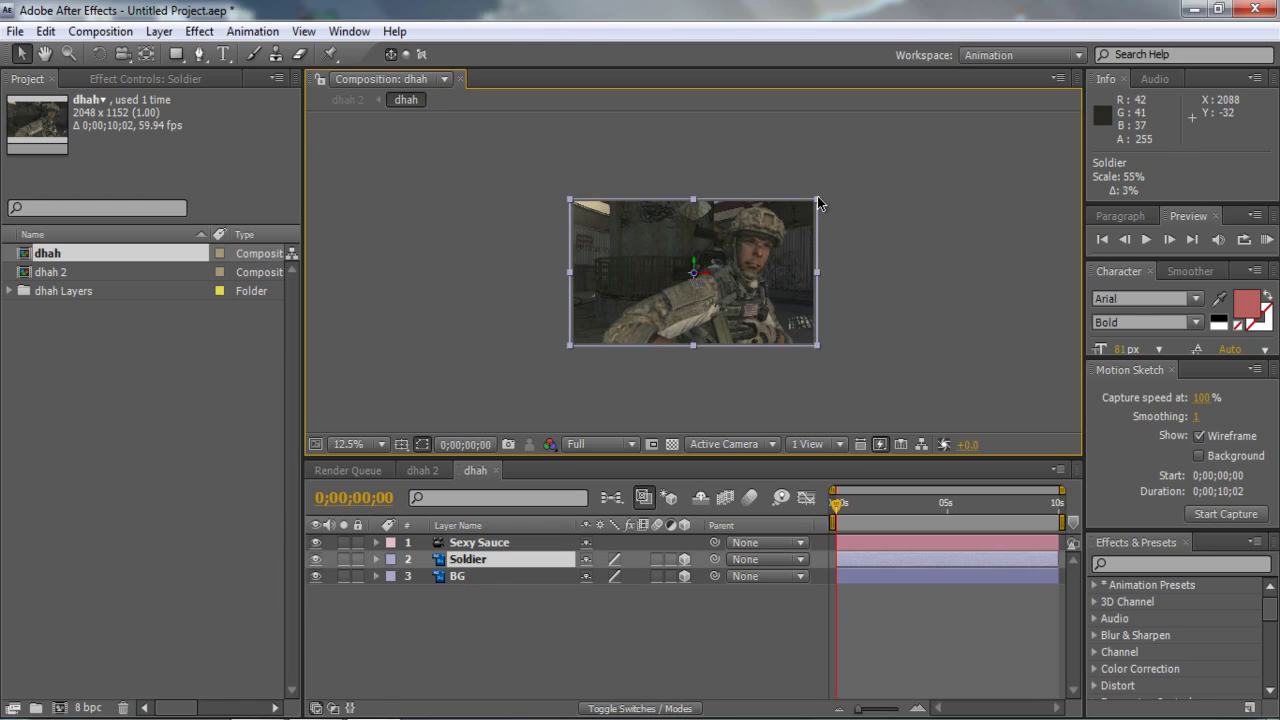
{"action": "key", "text": "Return"}
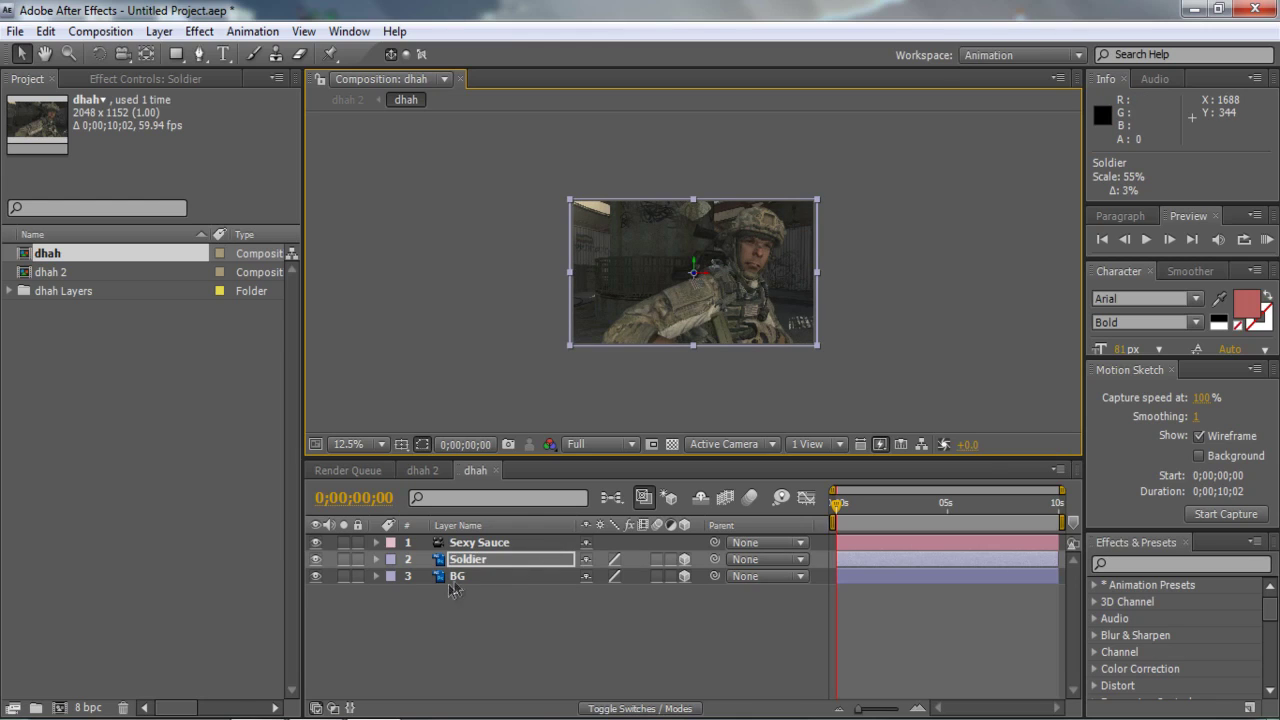
Push the BG layer back to Z 1016 behind the Soldier and zoom the view to 33.3%.
{"action": "left_click", "coordinate": [459, 580]}
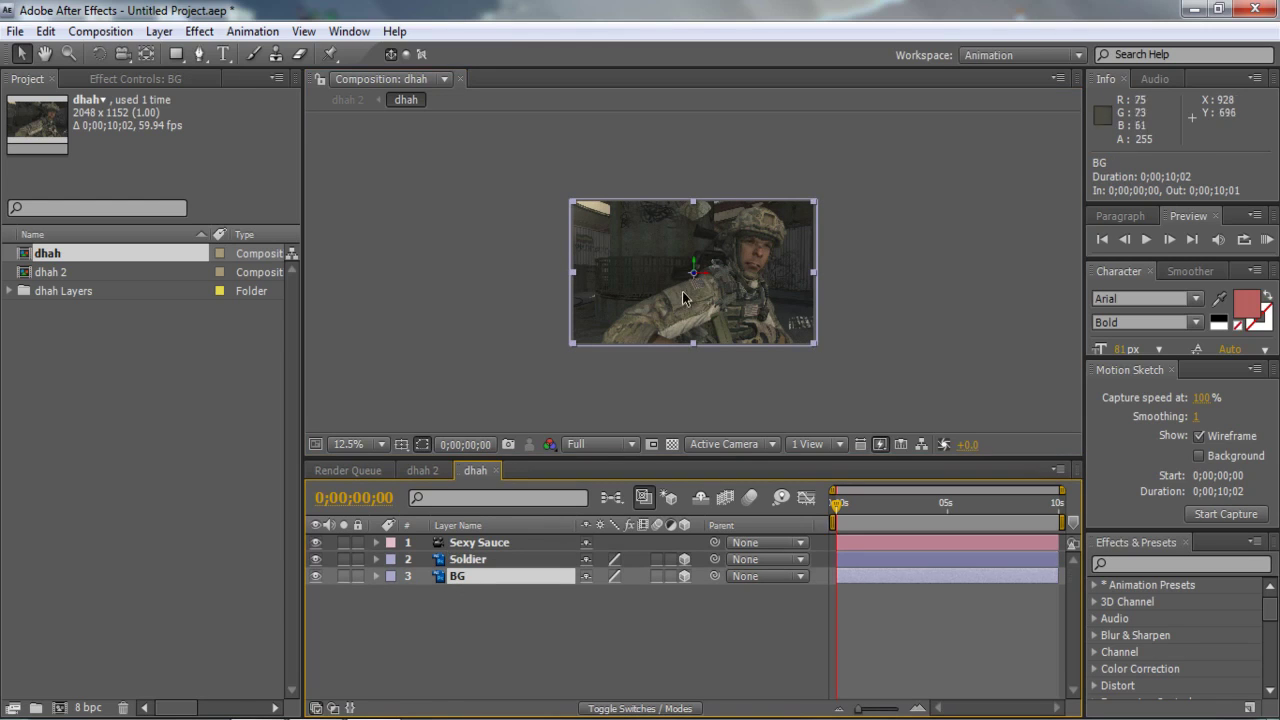
{"action": "left_click_drag", "start_coordinate": [693, 275], "coordinate": [684, 397]}
{"action": "left_click", "coordinate": [600, 251]}
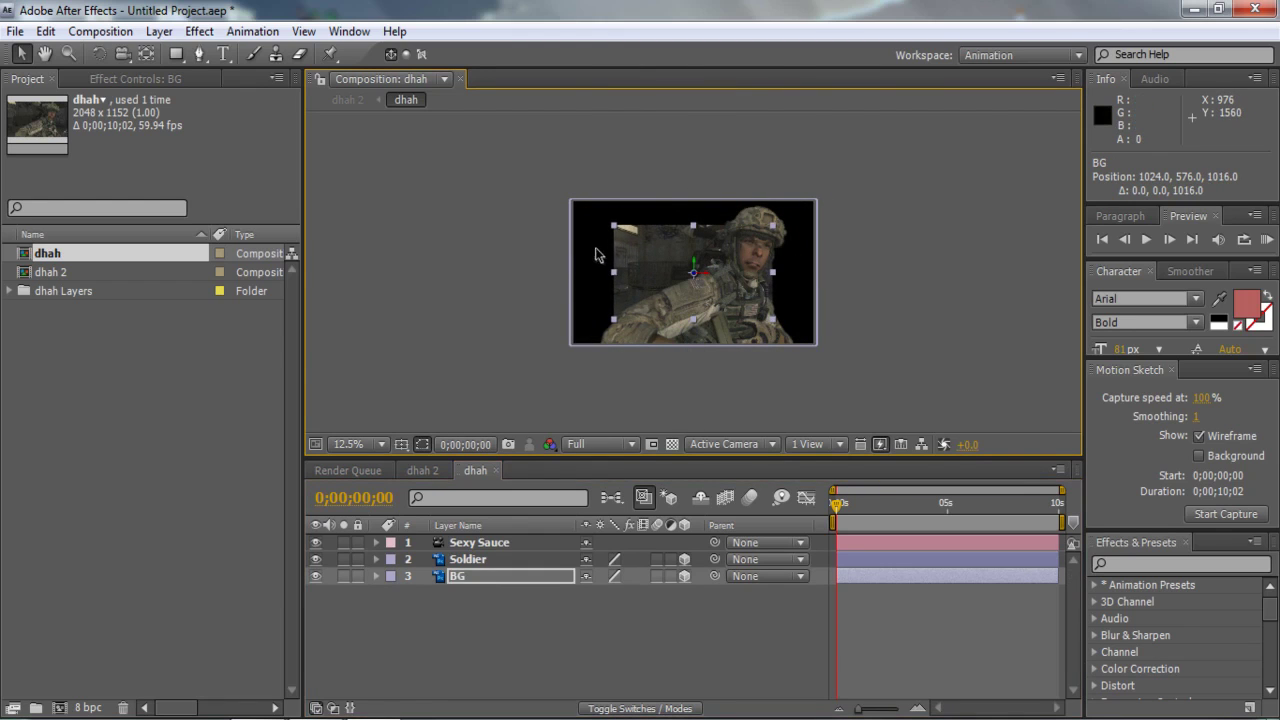
{"action": "left_click", "coordinate": [467, 559]}
{"action": "key", "text": "period"}
{"action": "key", "text": "period"}
{"action": "key", "text": "period"}
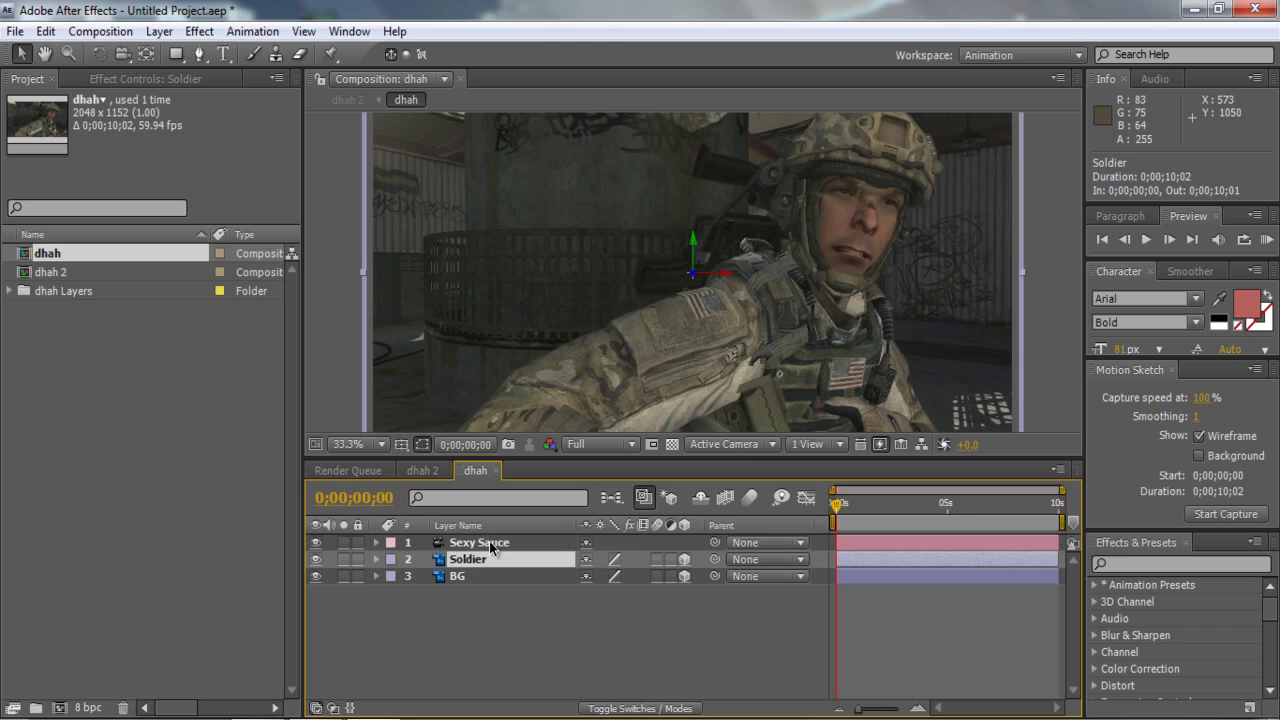
Set starting Point of Interest and Position keyframes on the Sexy Sauce camera.
{"action": "left_click_drag", "start_coordinate": [121, 54], "coordinate": [180, 80]}
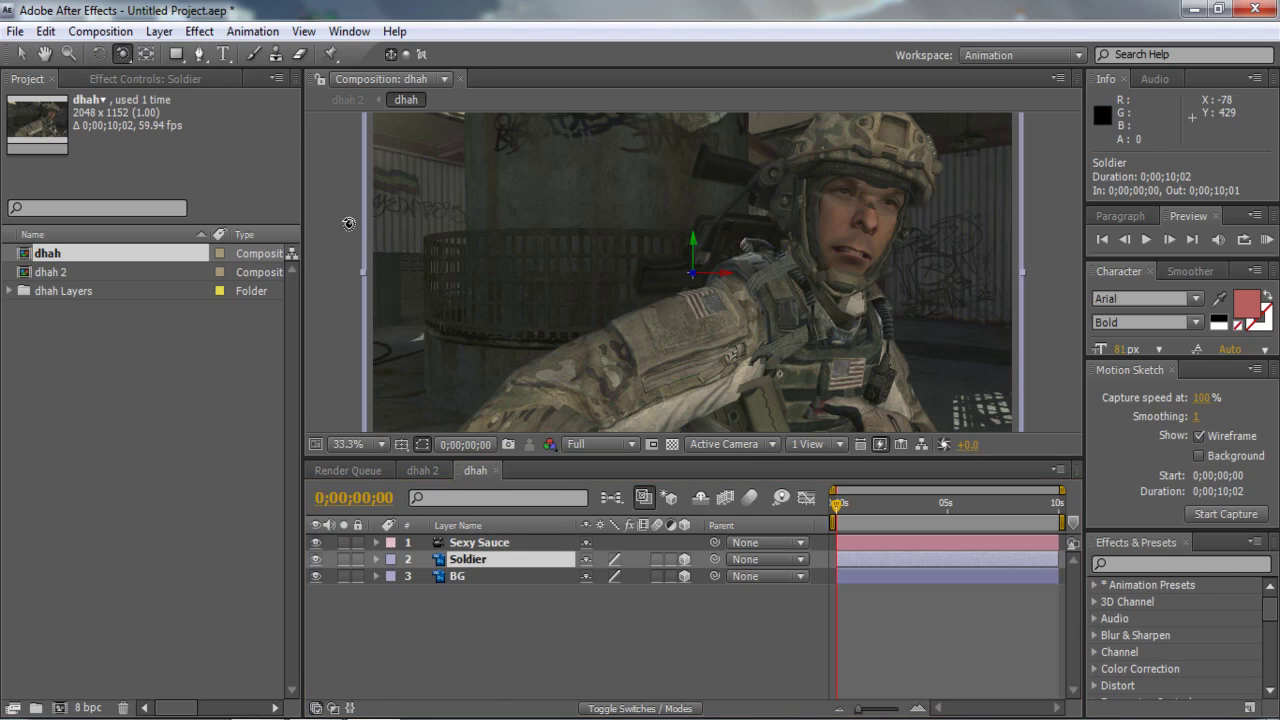
{"action": "left_click_drag", "start_coordinate": [791, 343], "coordinate": [817, 332]}
{"action": "key", "text": "ctrl+z"}
{"action": "key", "text": "ctrl+z"}
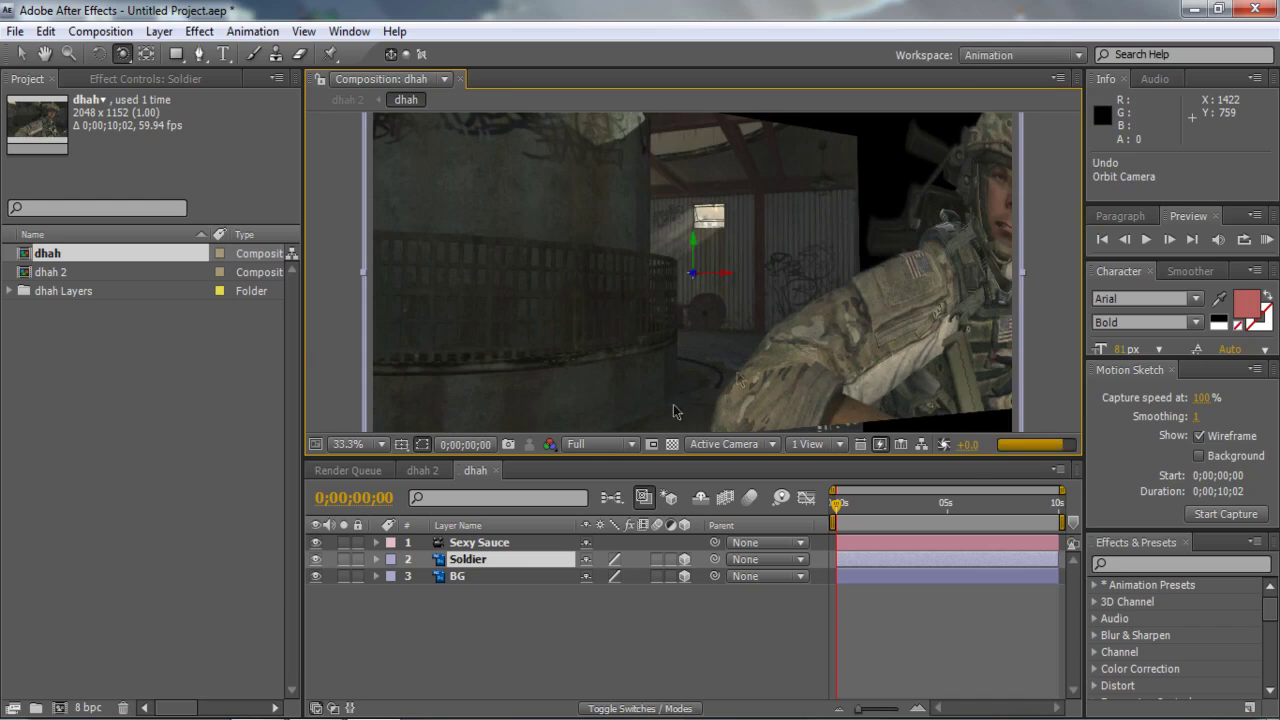
{"action": "left_click", "coordinate": [482, 542]}
{"action": "left_click", "coordinate": [375, 542]}
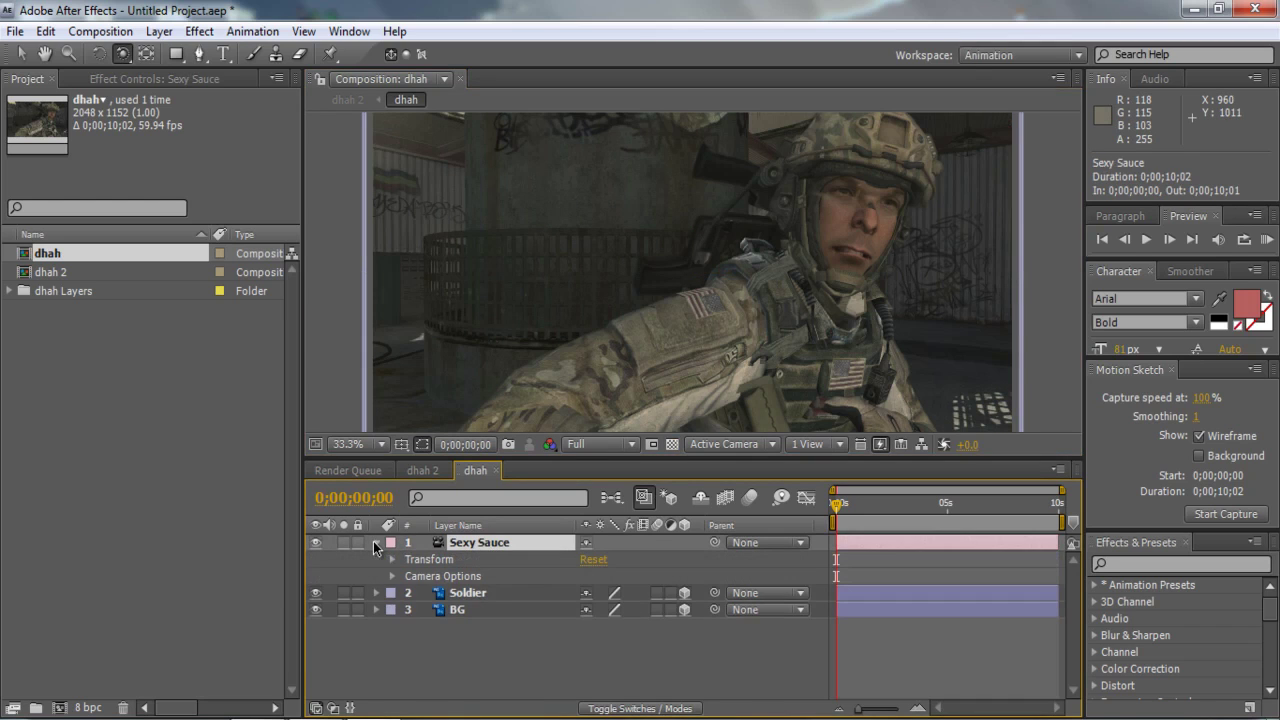
{"action": "left_click", "coordinate": [393, 559]}
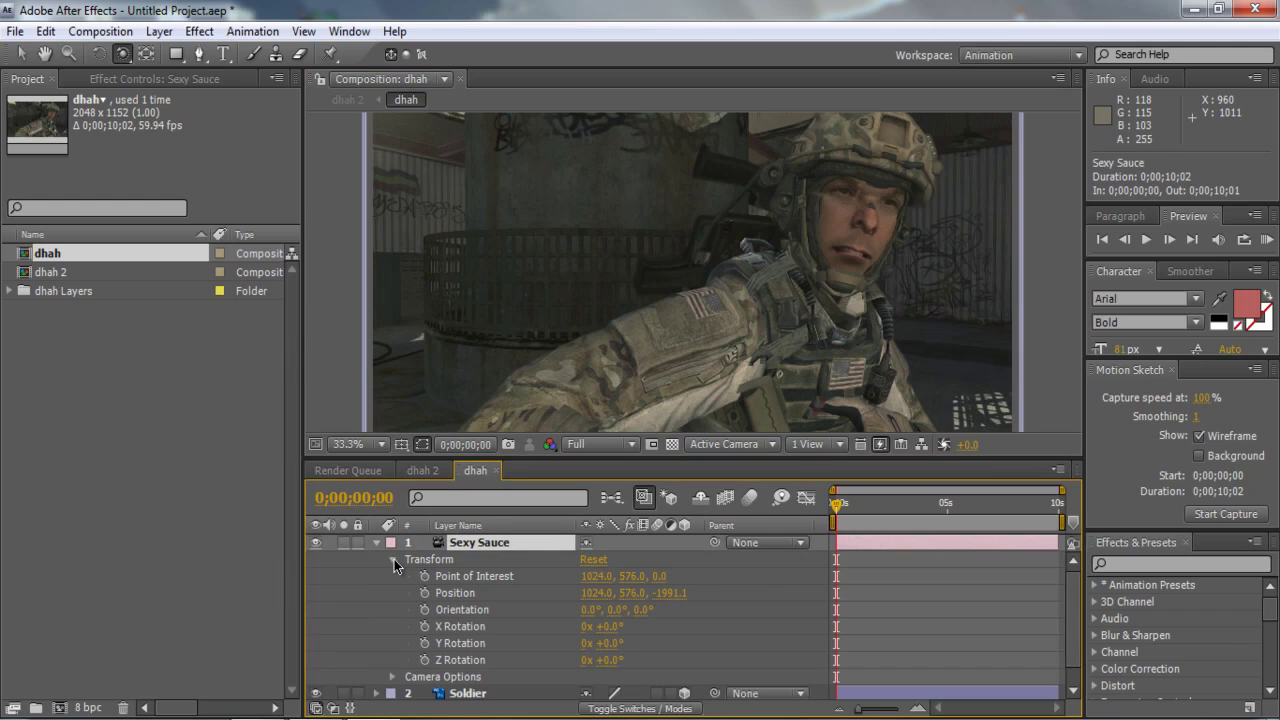
{"action": "left_click", "coordinate": [424, 576]}
{"action": "left_click", "coordinate": [424, 593]}
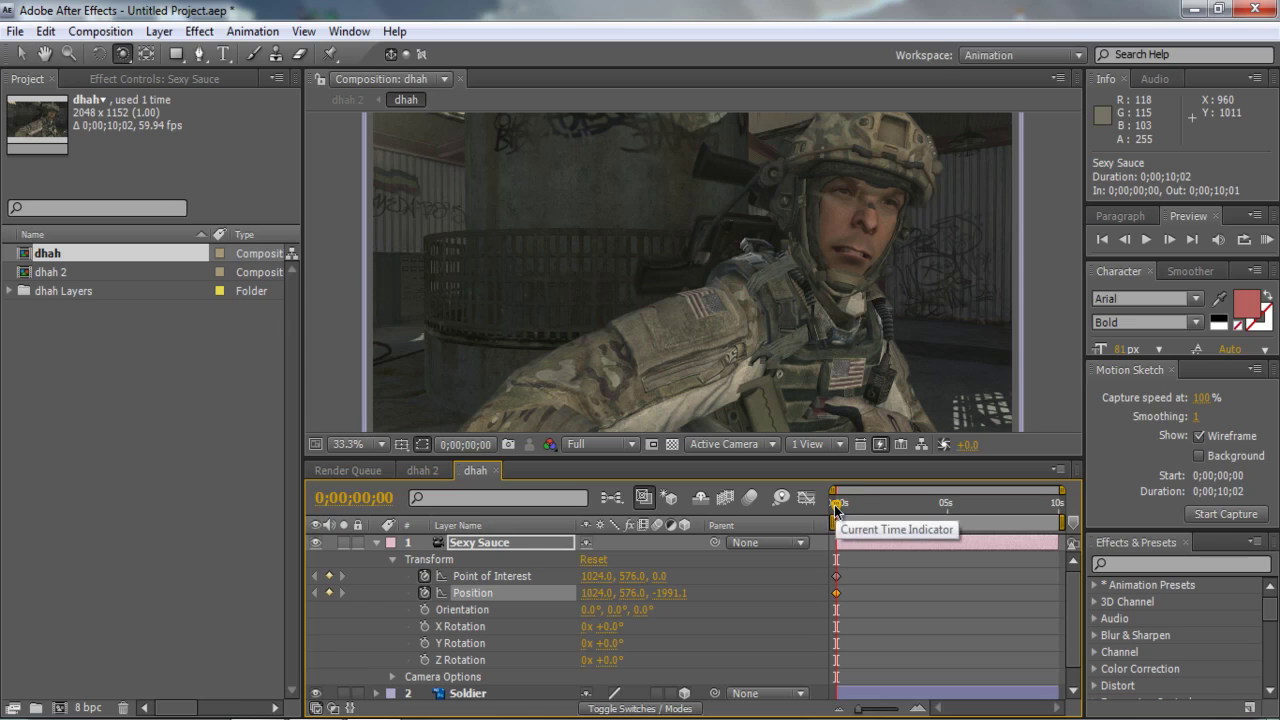
At 0;00;05;03, track the camera sideways to position 1438.0, 576.0, -1947.6.
{"action": "left_click_drag", "start_coordinate": [838, 505], "coordinate": [950, 506]}
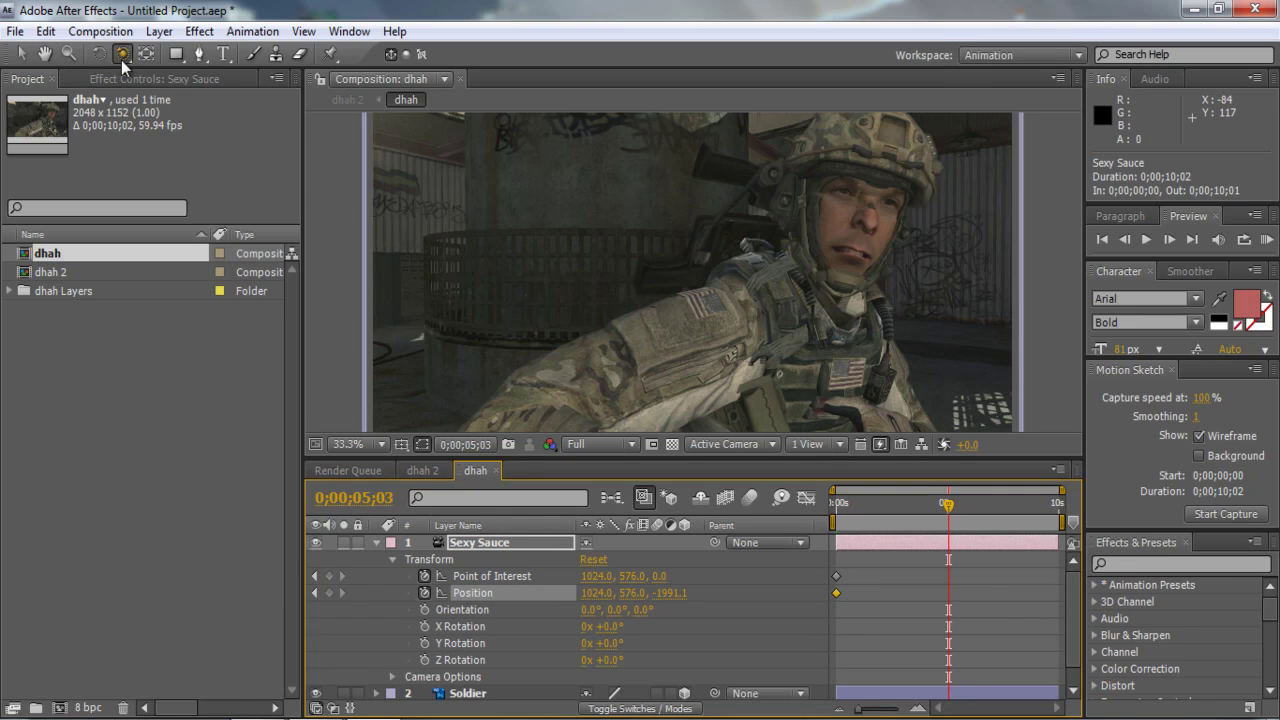
{"action": "left_click_drag", "start_coordinate": [121, 60], "coordinate": [192, 75]}
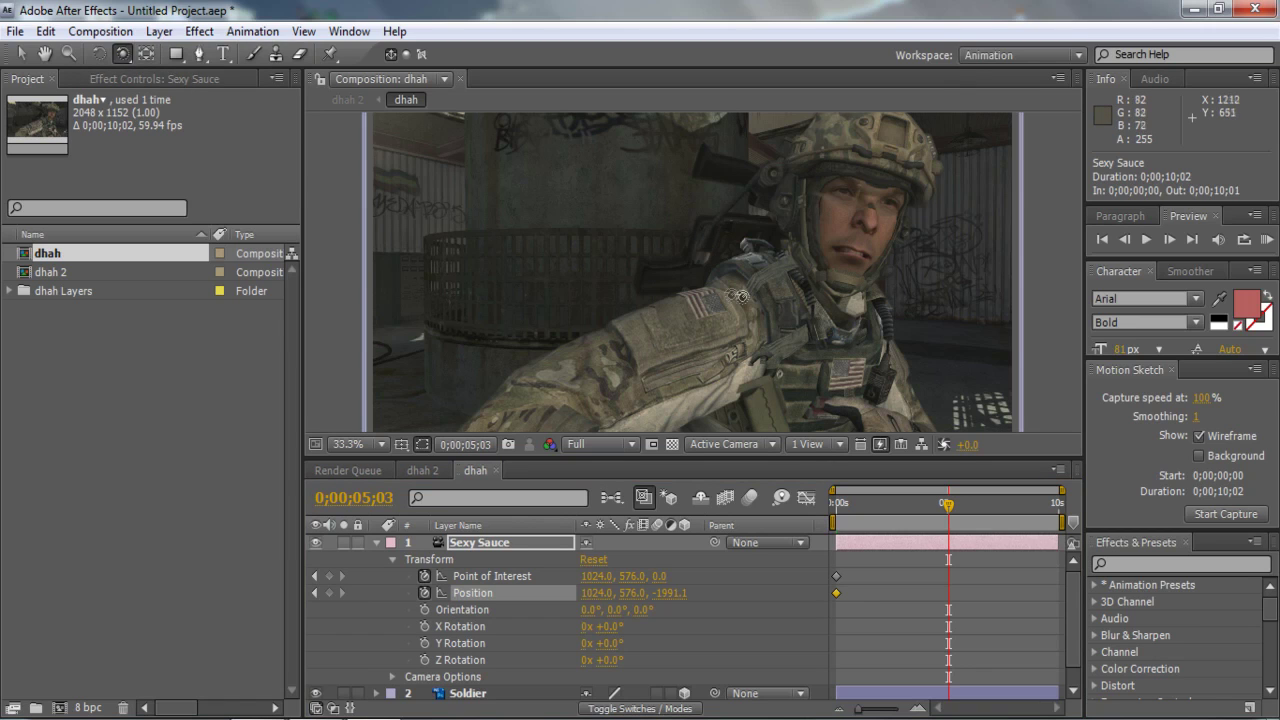
{"action": "mouse_move", "coordinate": [726, 268]}
{"action": "left_mouse_down"}
{"action": "mouse_move", "coordinate": [765, 265]}
{"action": "mouse_move", "coordinate": [703, 255]}
{"action": "mouse_move", "coordinate": [730, 262]}
{"action": "mouse_move", "coordinate": [711, 267]}
{"action": "left_mouse_up"}
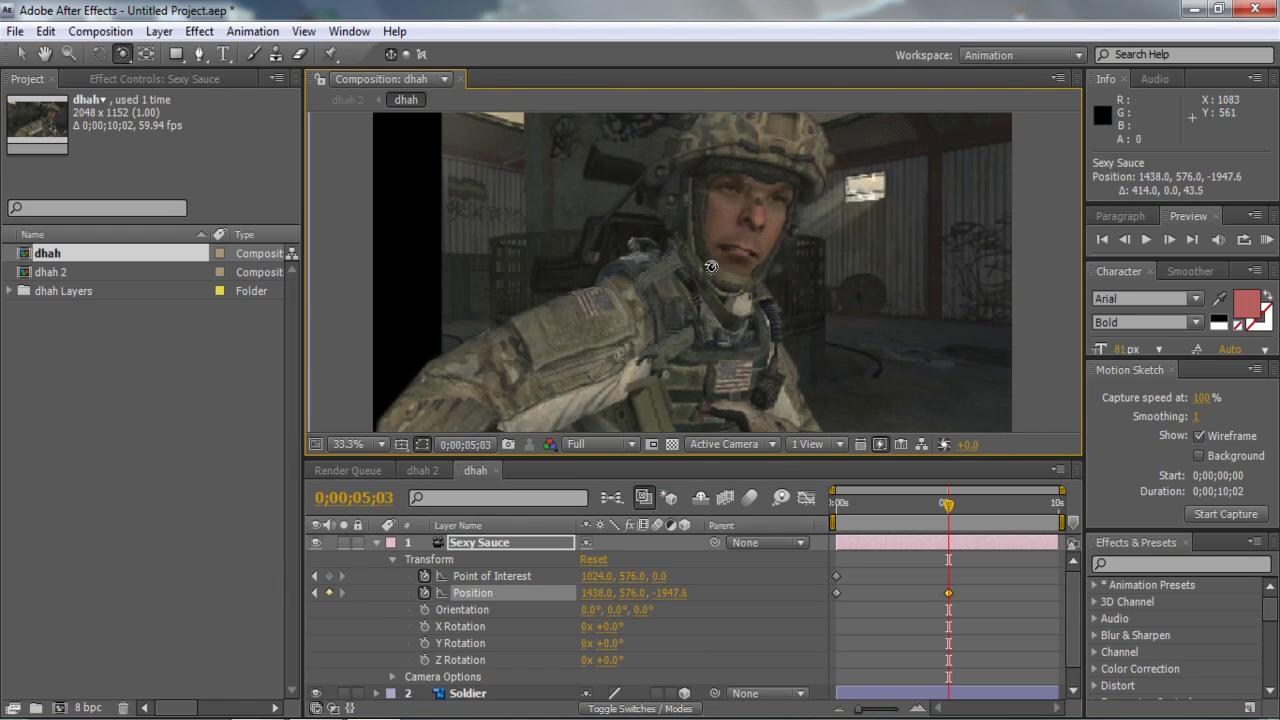
{"action": "key", "text": "comma"}
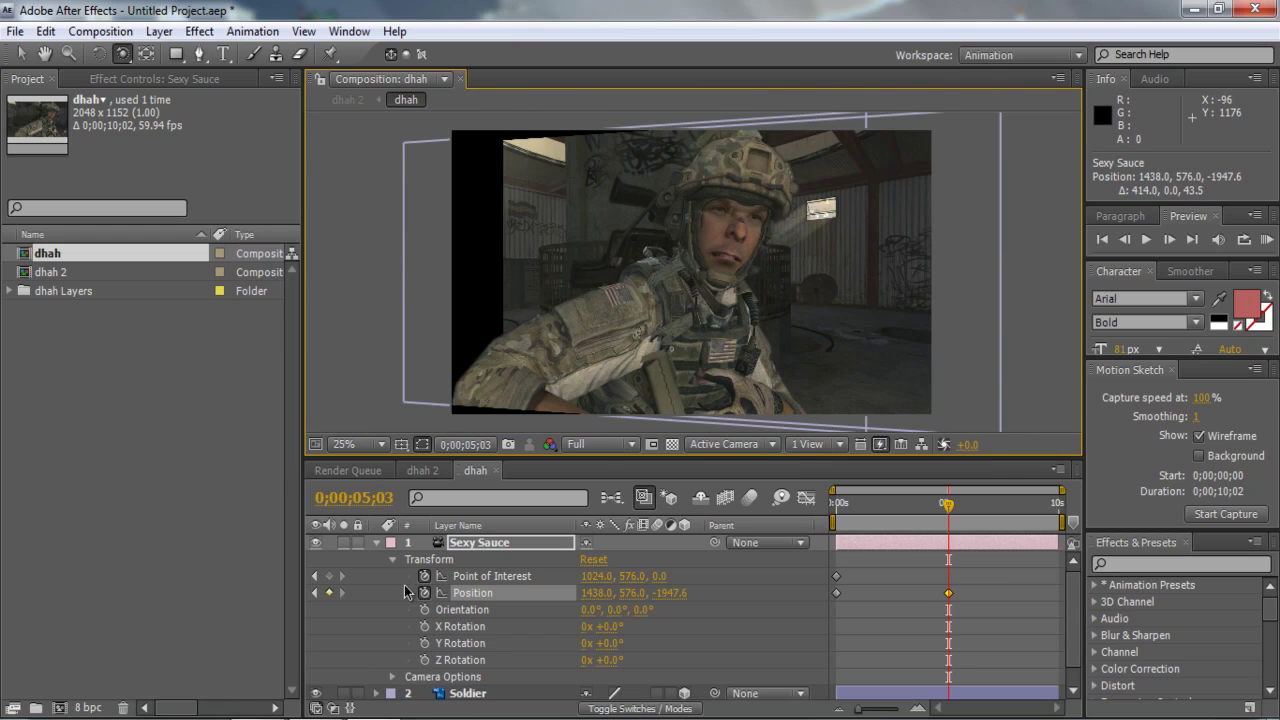
{"action": "left_click", "coordinate": [377, 543]}
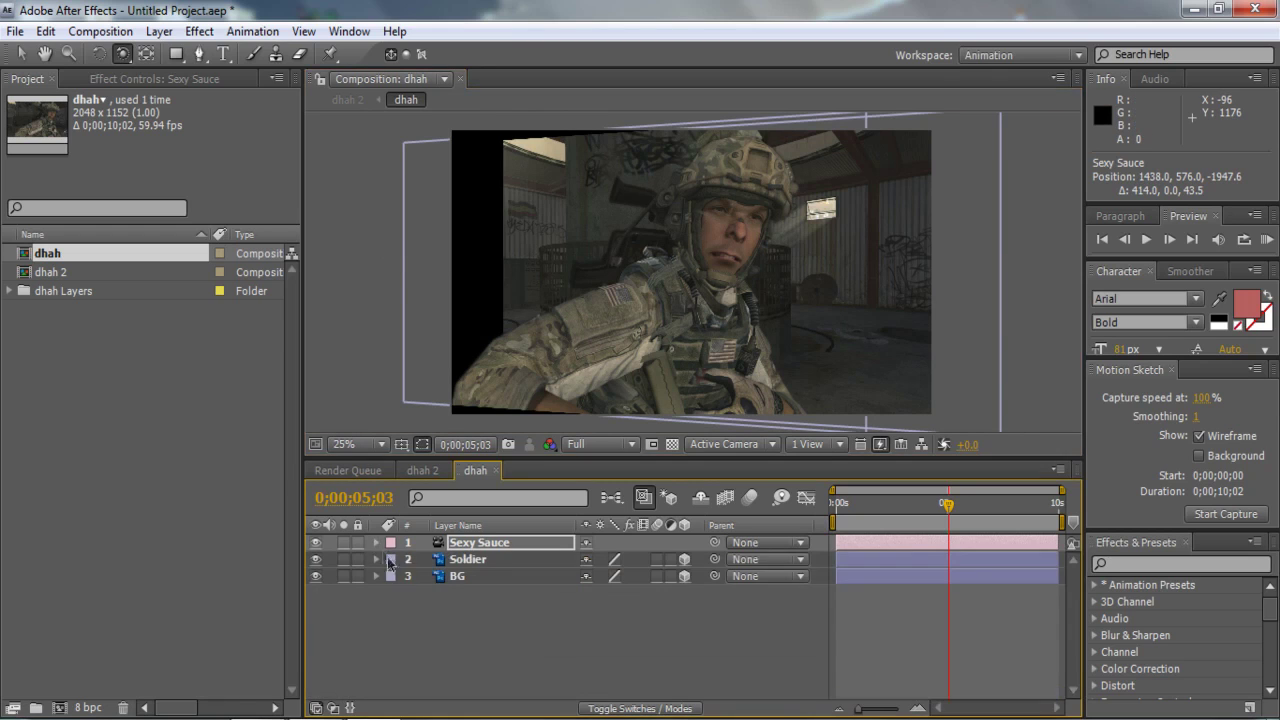
Scale BG up to about 197% and Soldier to about 61%.
{"action": "left_click", "coordinate": [463, 577]}
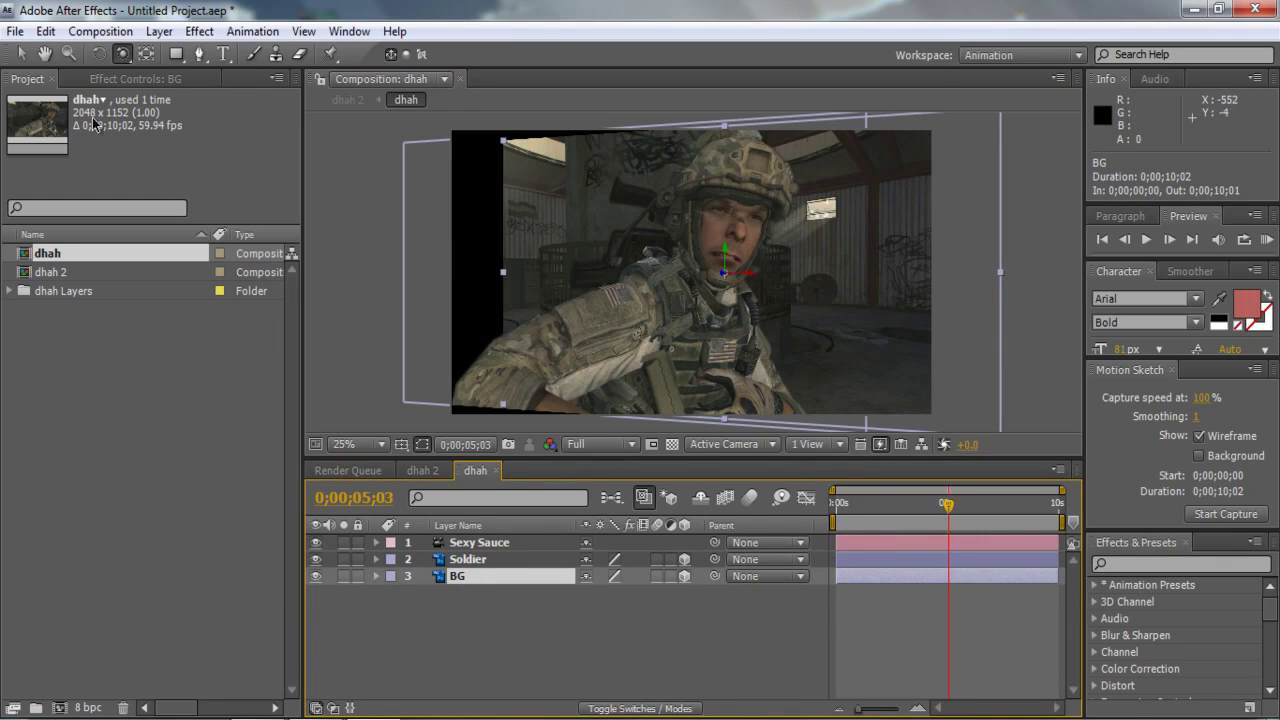
{"action": "left_click", "coordinate": [20, 54]}
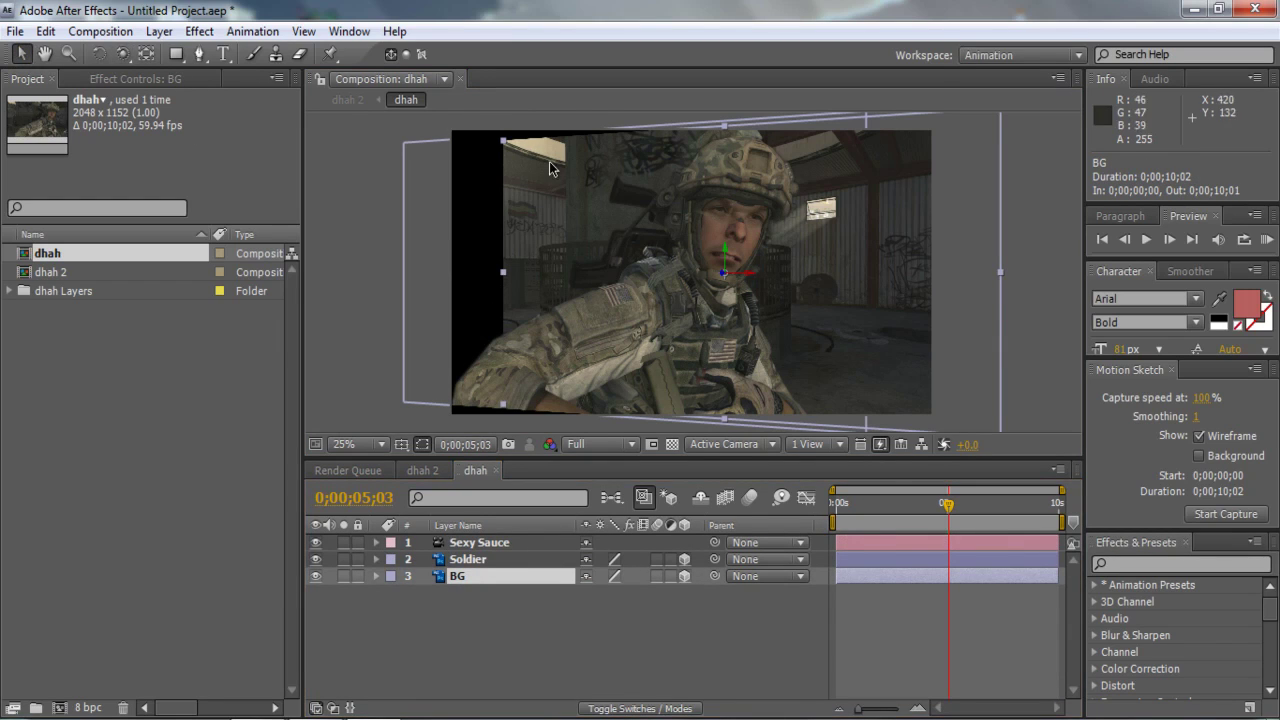
{"action": "left_click_drag", "start_coordinate": [503, 142], "coordinate": [446, 173]}
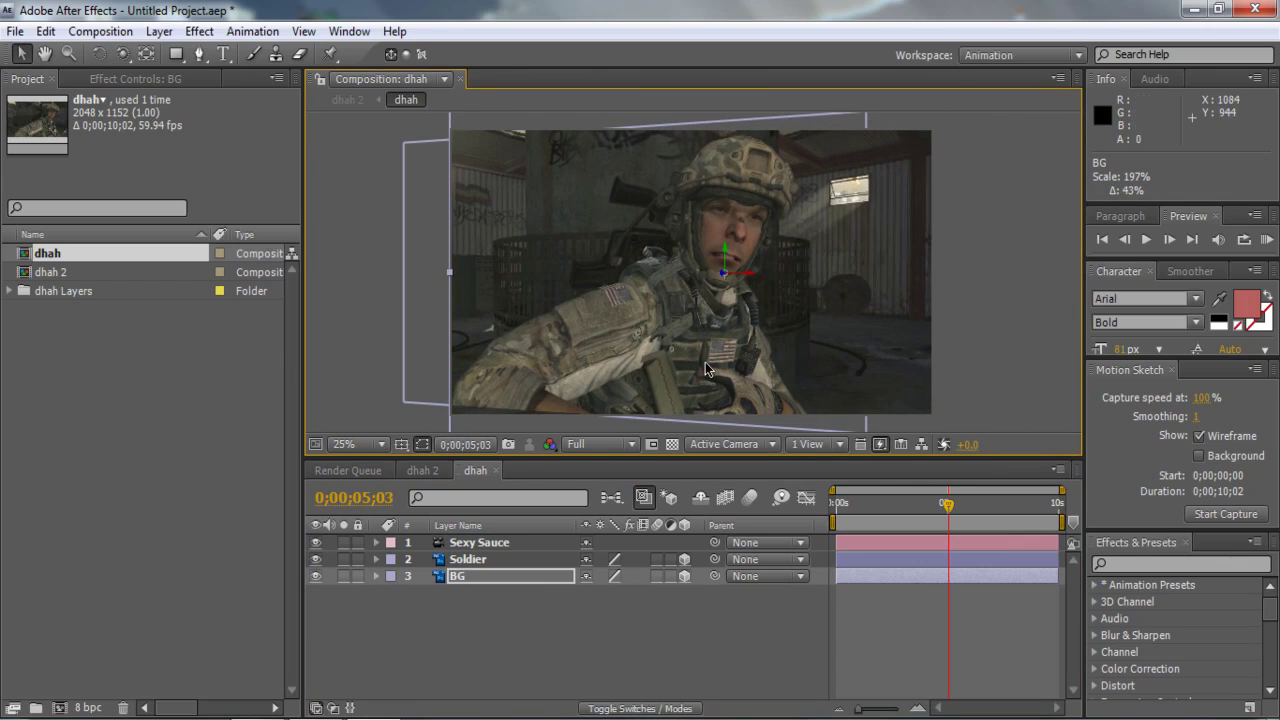
{"action": "left_click", "coordinate": [470, 557]}
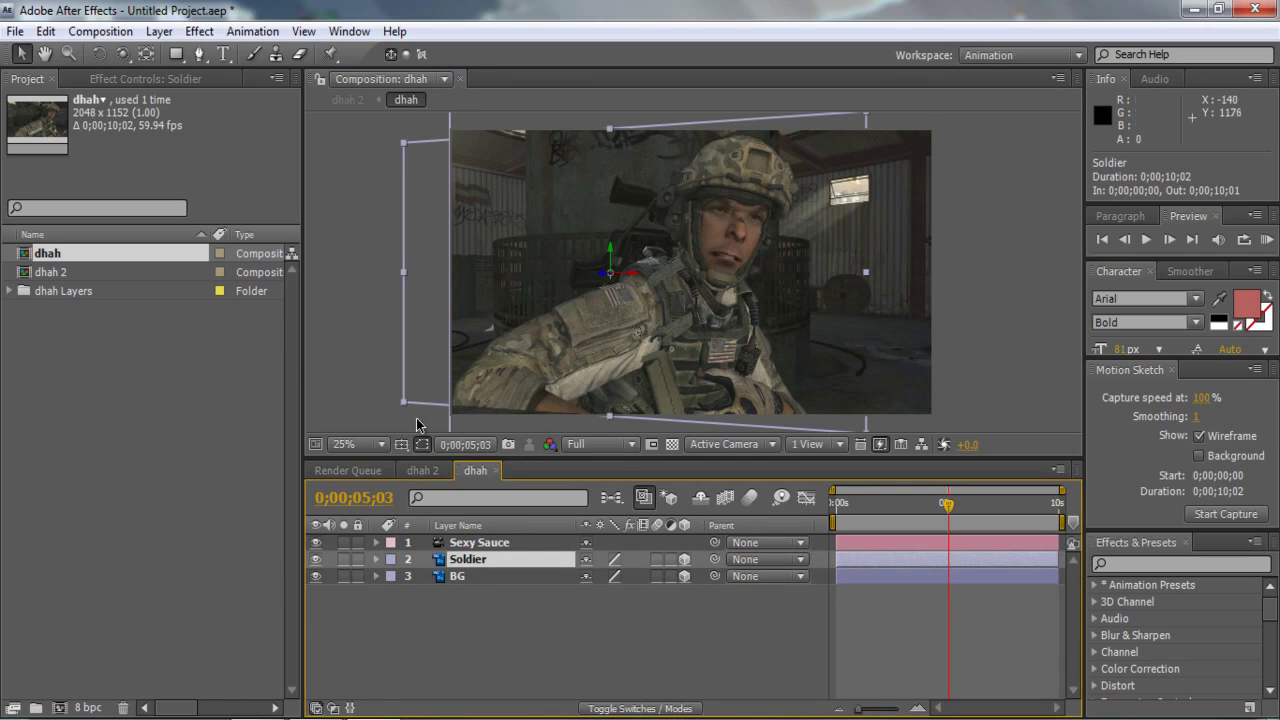
{"action": "left_click_drag", "start_coordinate": [405, 408], "coordinate": [386, 419]}
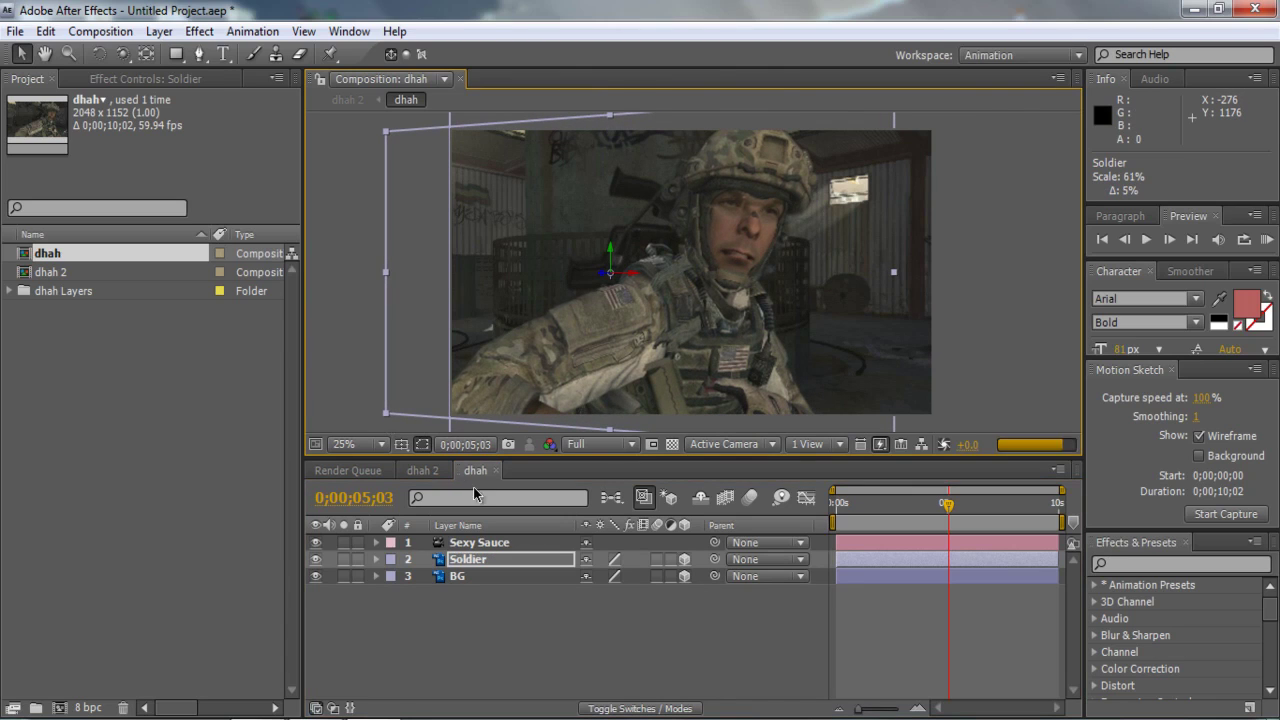
{"action": "left_click", "coordinate": [376, 543]}
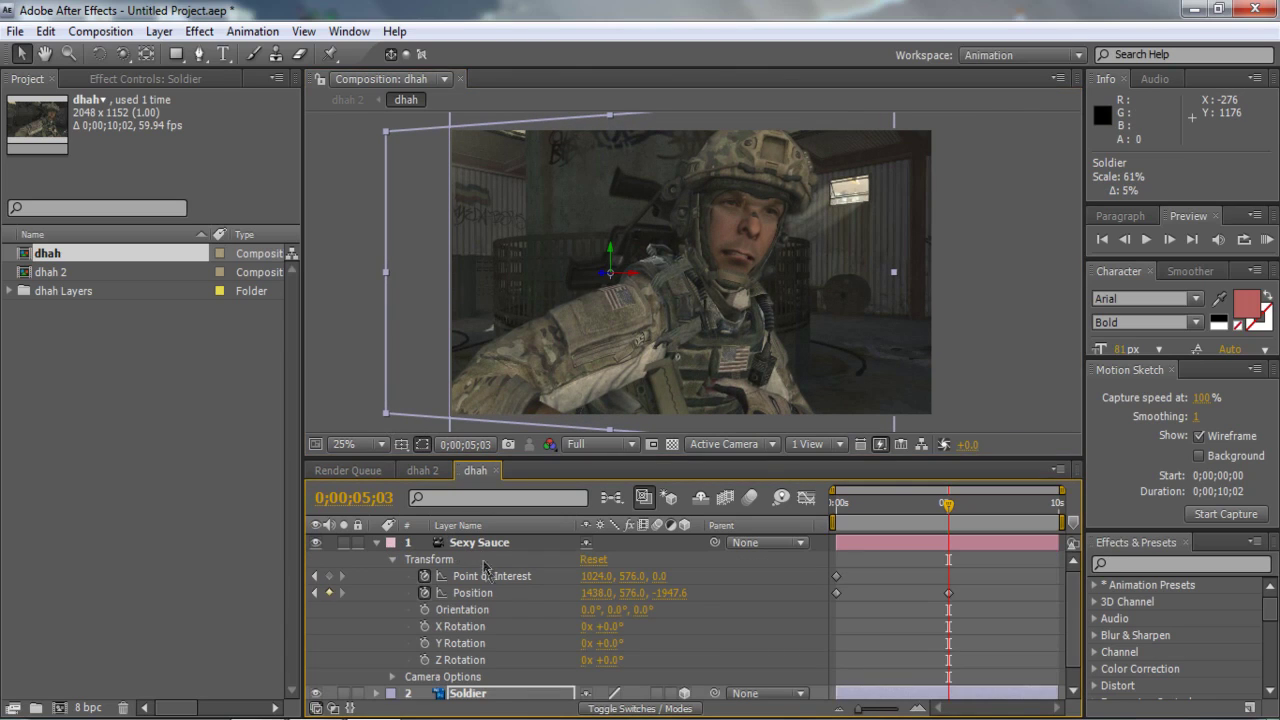
Apply Easy Ease to the 0;00;05;03 Position keyframe and add another Position keyframe at 0;00;03;27.
{"action": "right_click", "coordinate": [950, 594]}
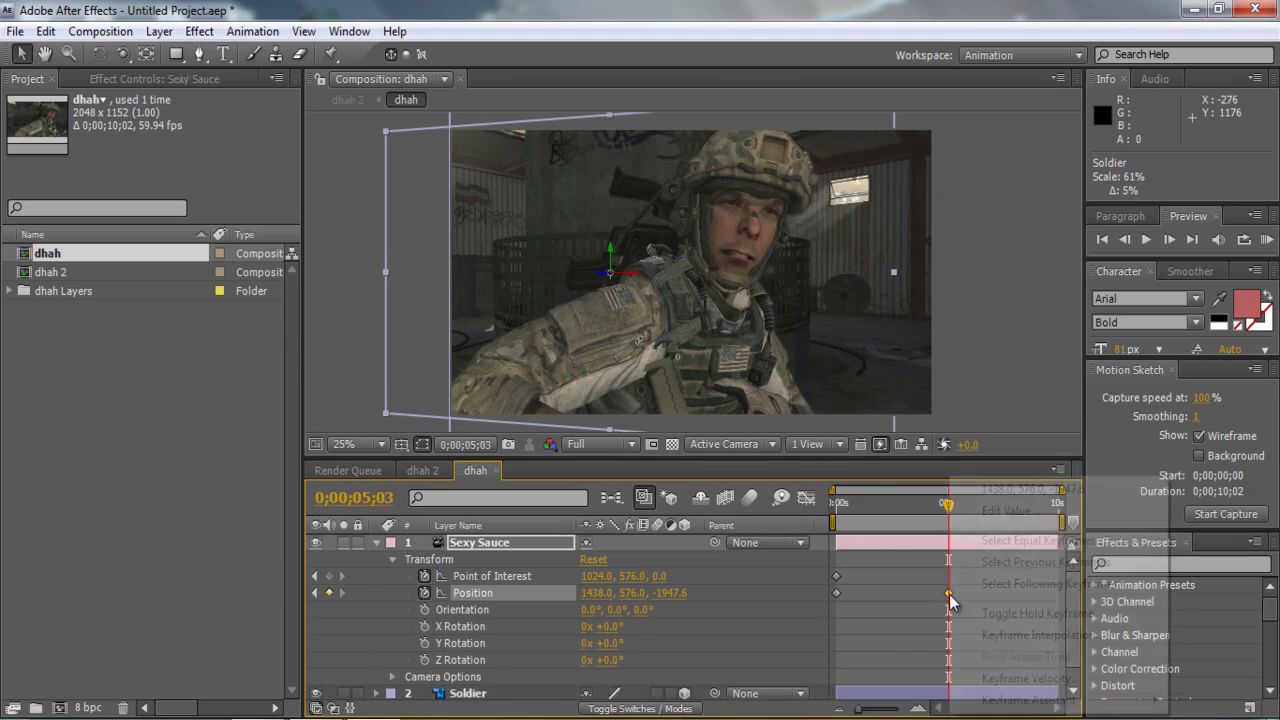
{"action": "mouse_move", "coordinate": [1022, 705]}
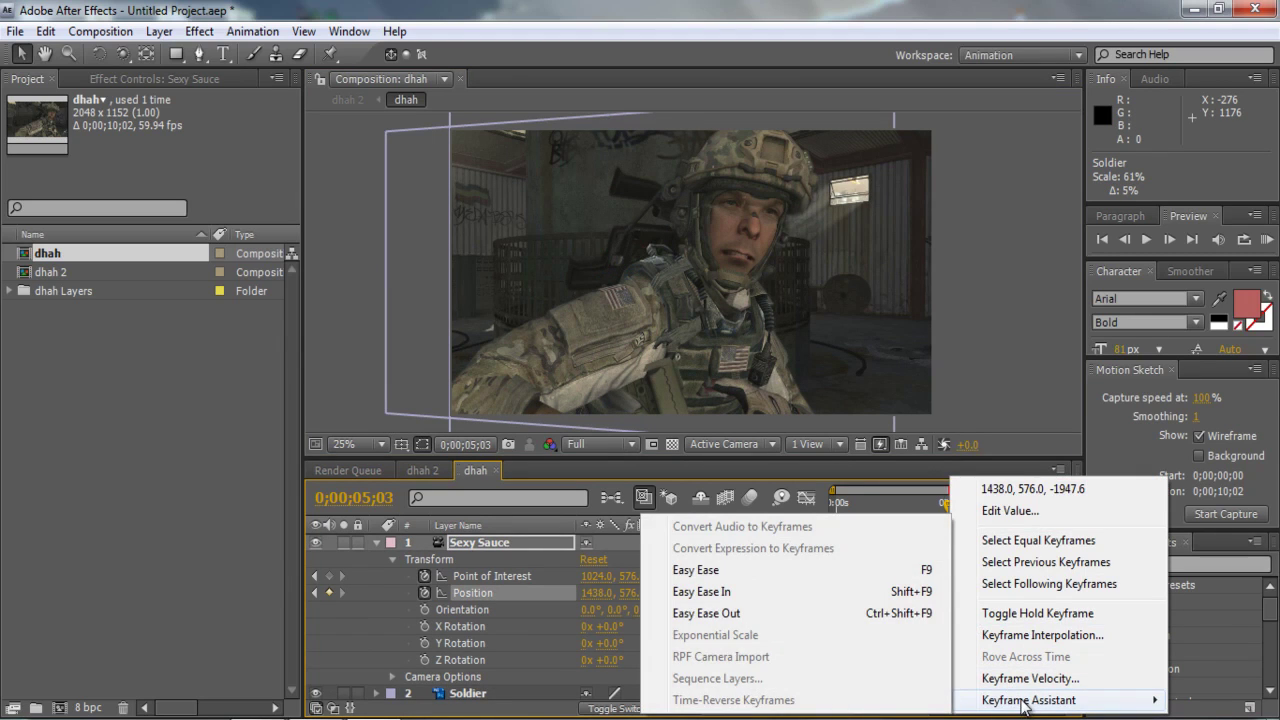
{"action": "left_click", "coordinate": [700, 572]}
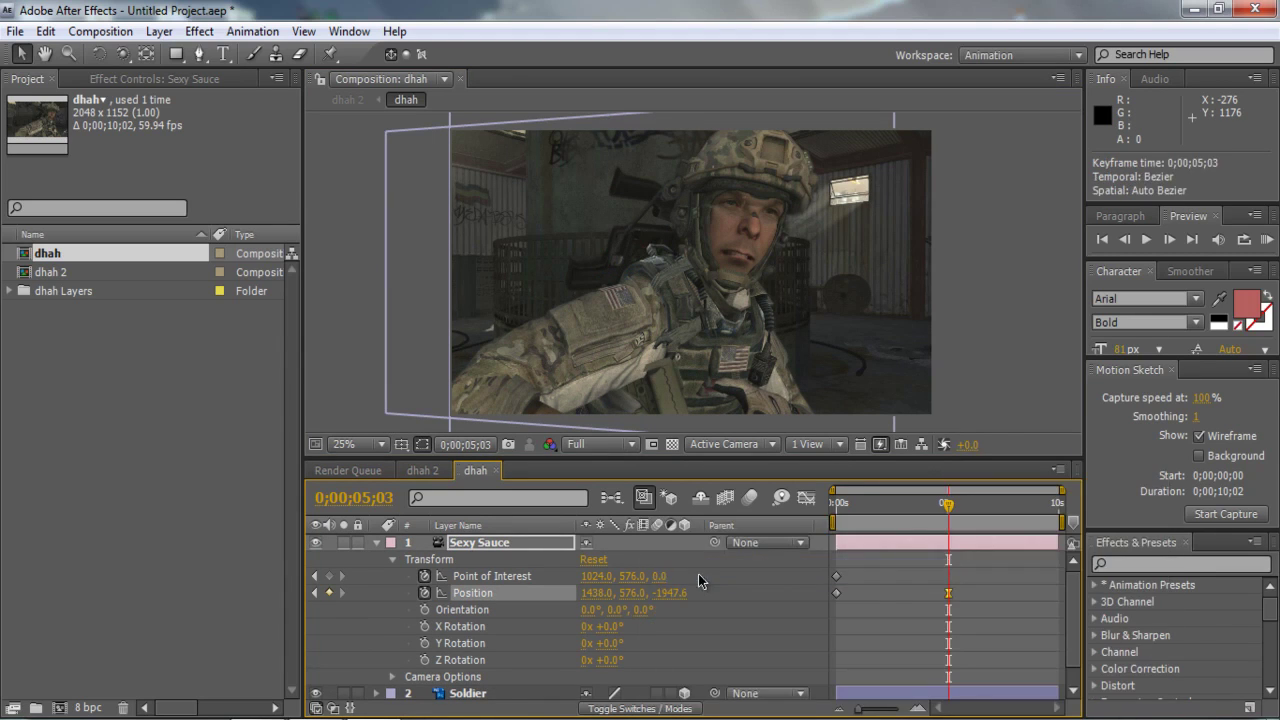
{"action": "left_click", "coordinate": [910, 591]}
{"action": "left_click", "coordinate": [913, 506]}
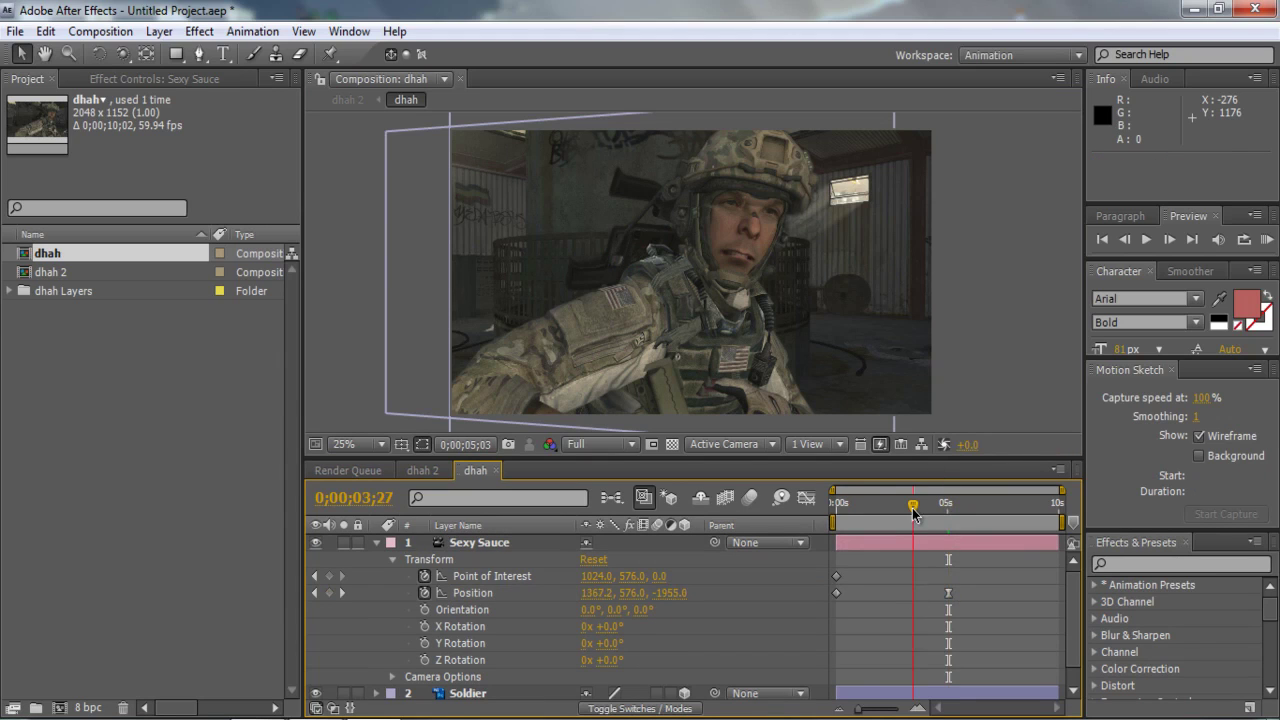
{"action": "left_click", "coordinate": [327, 594]}
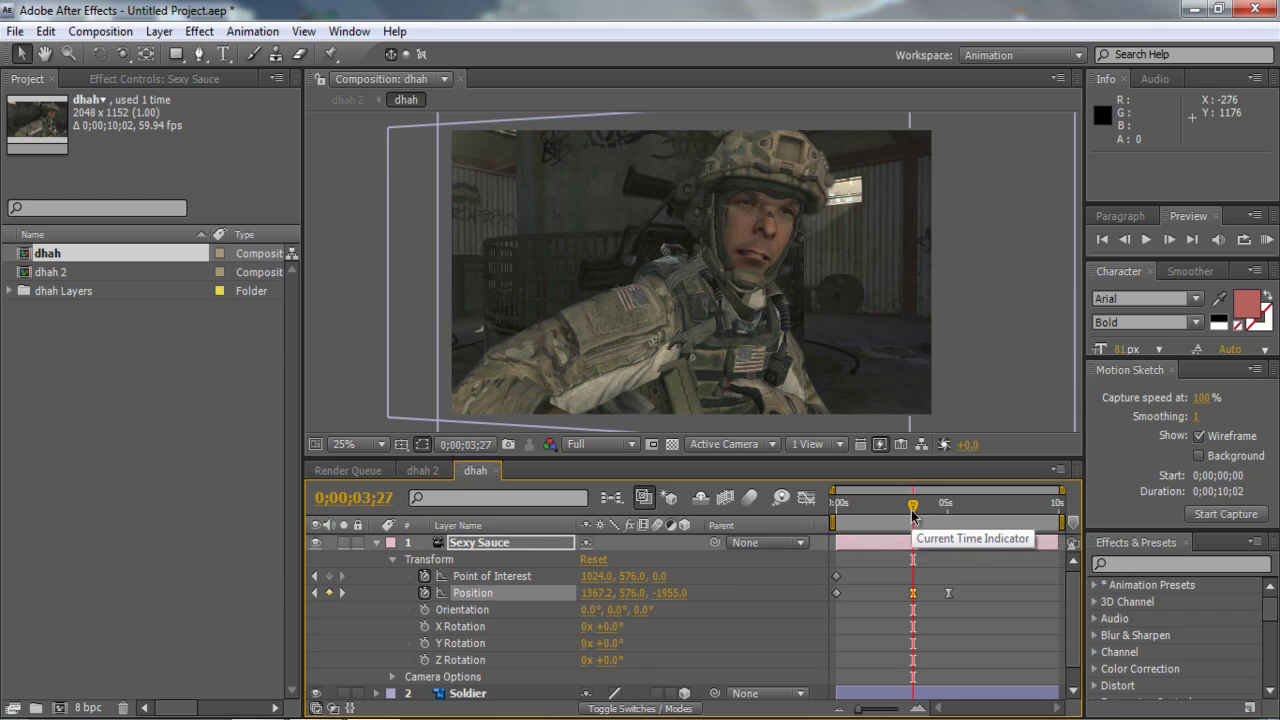
{"action": "left_click_drag", "start_coordinate": [912, 515], "coordinate": [827, 525]}
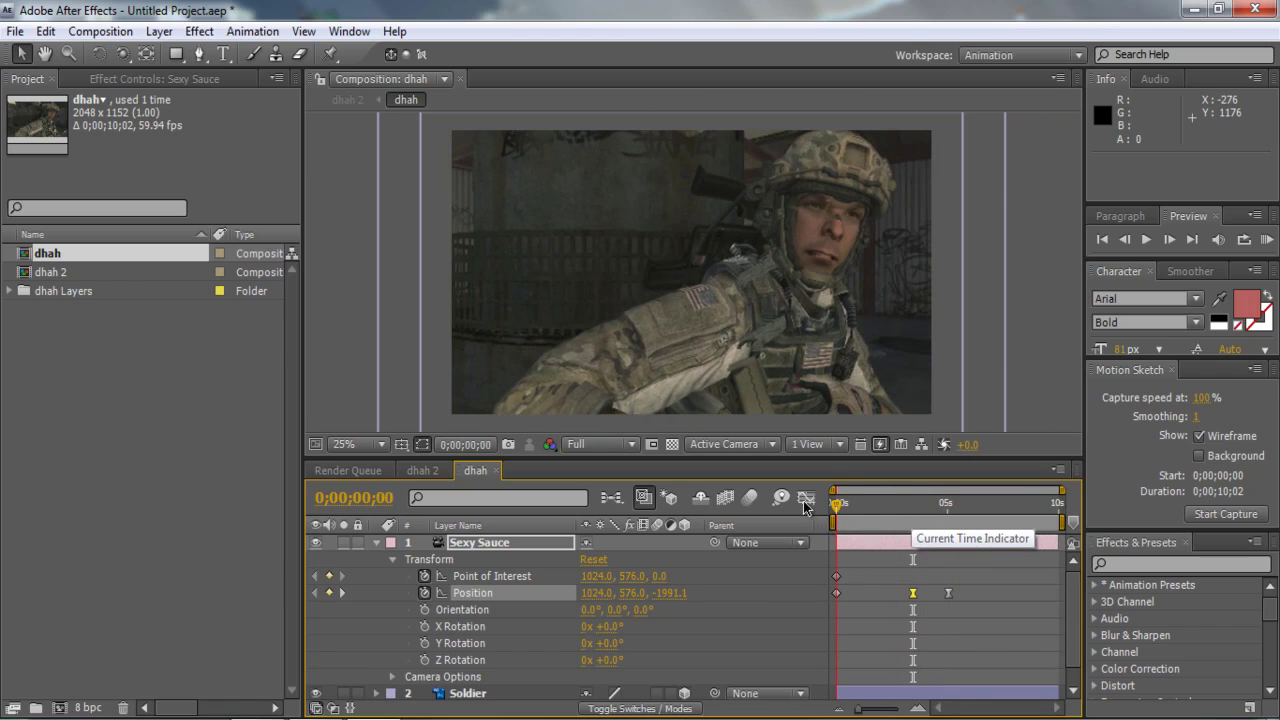